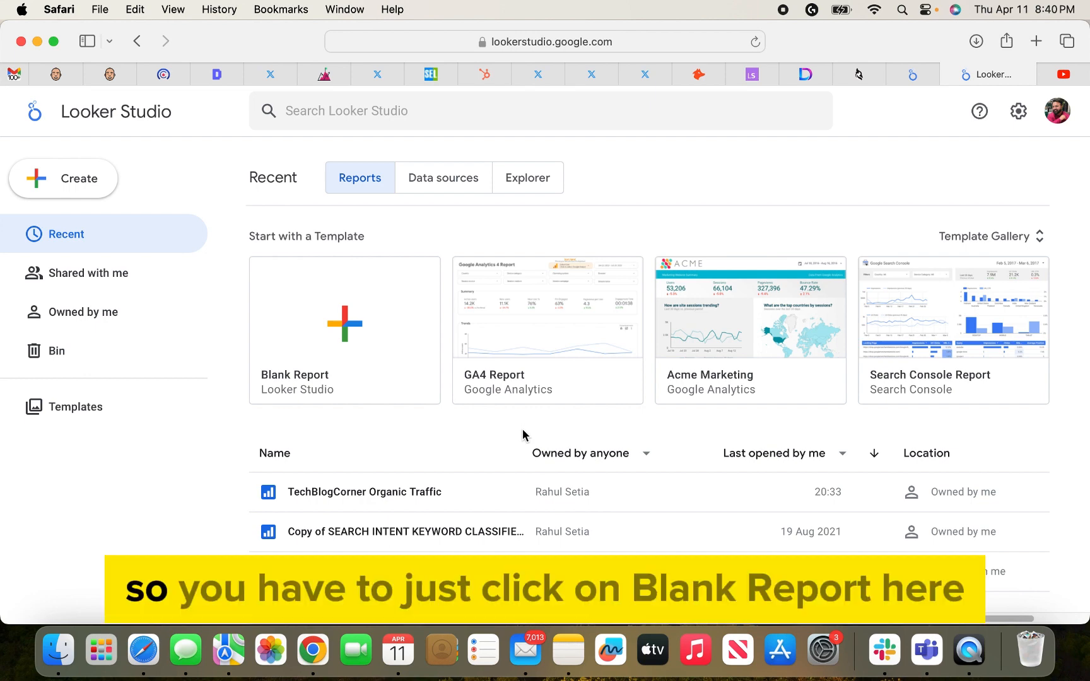
- Create a blank report and choose the Search console connector by searching the connectors for "google sea"
click(376, 336)
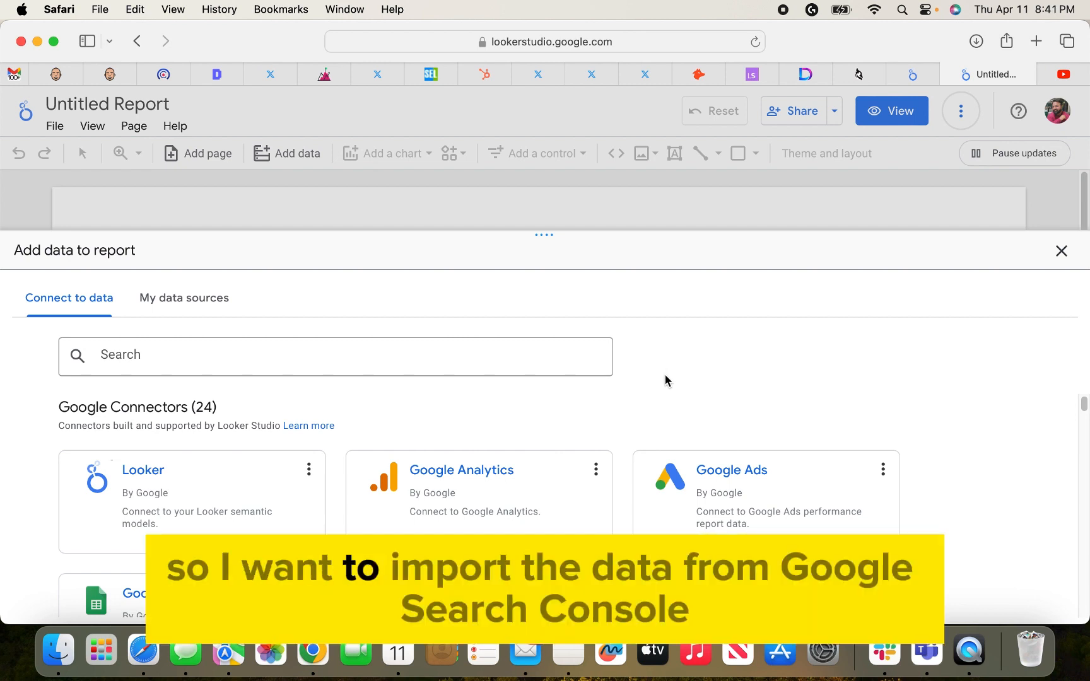
click(439, 353)
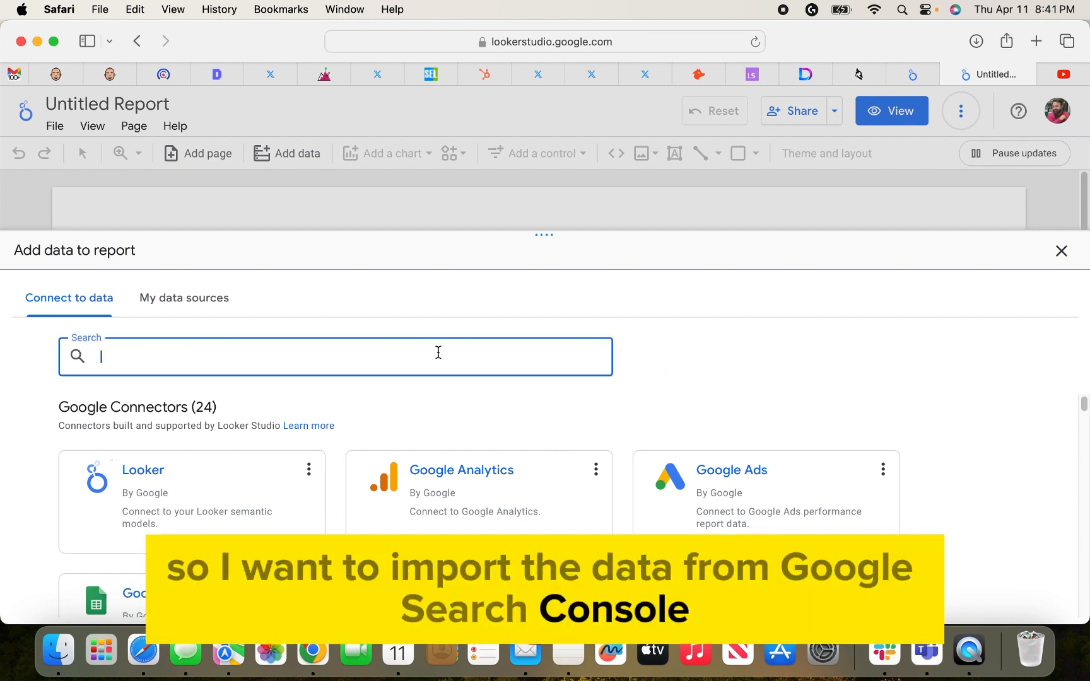
text(g)
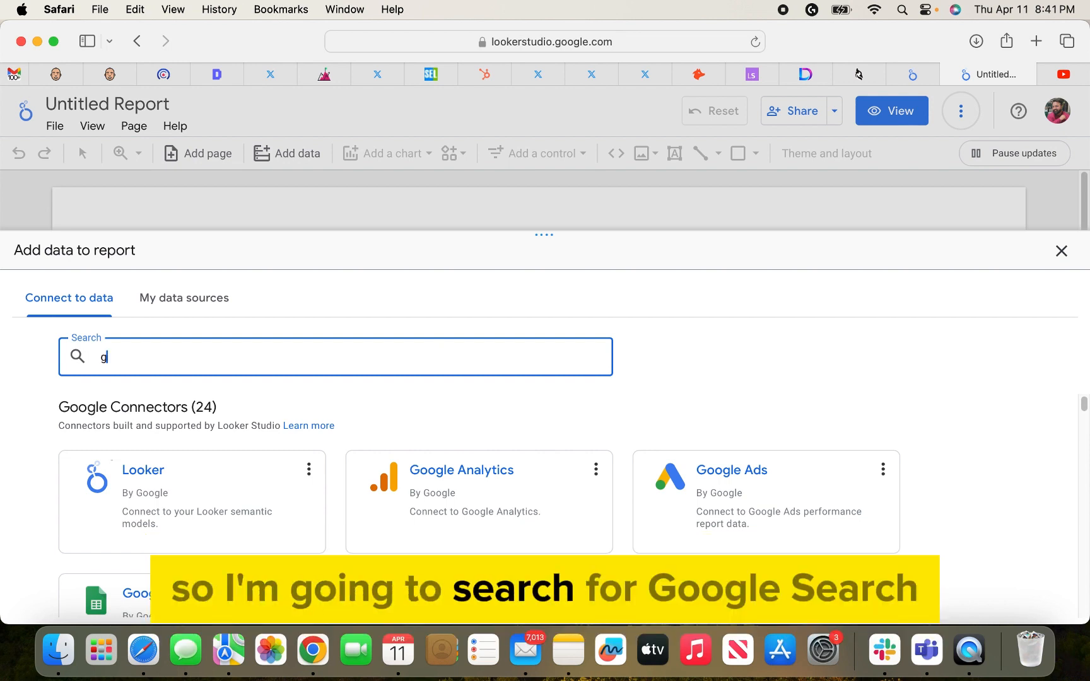
text(oogle sea)
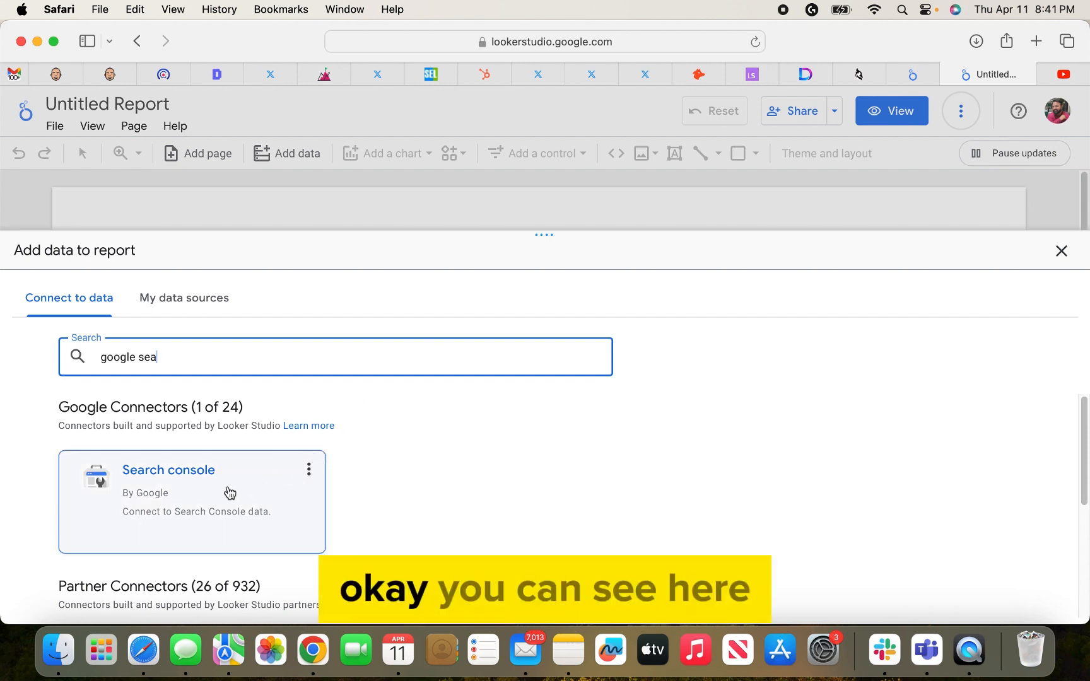
click(222, 492)
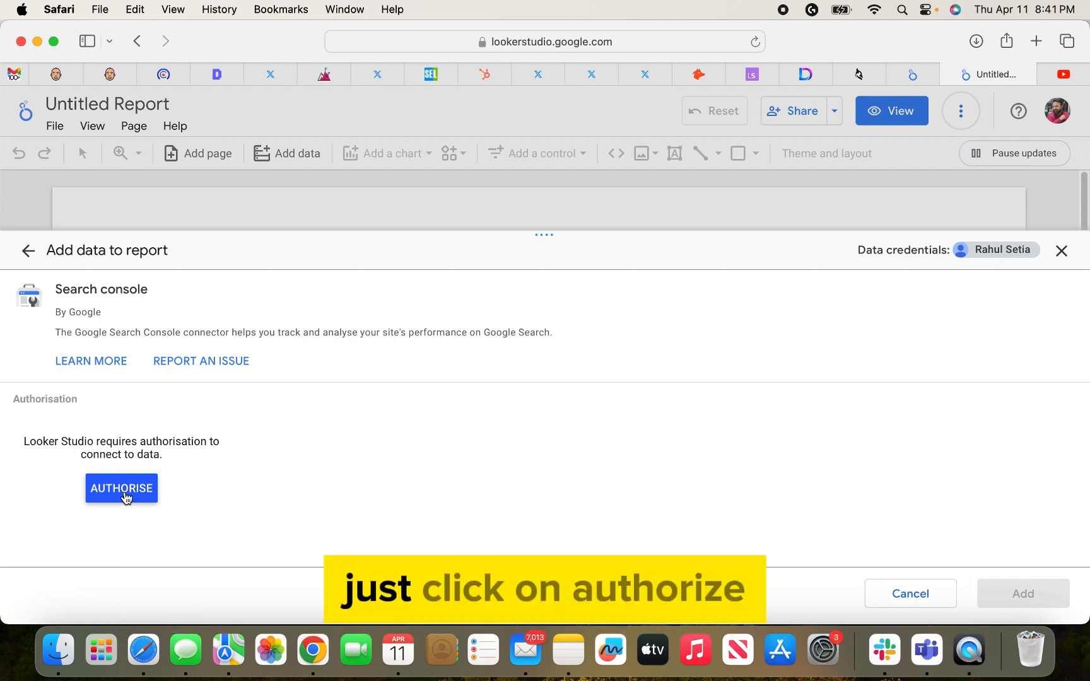
- Authorise the Search console connection with the existing Google account
click(124, 496)
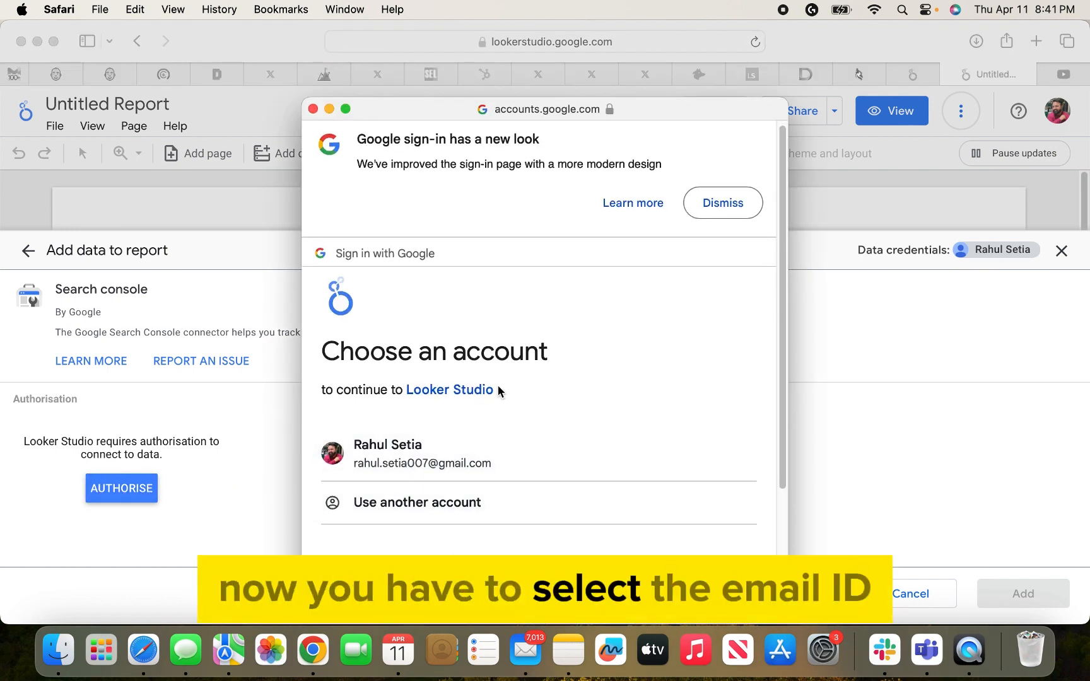
scroll(498, 391, down, 1)
click(514, 453)
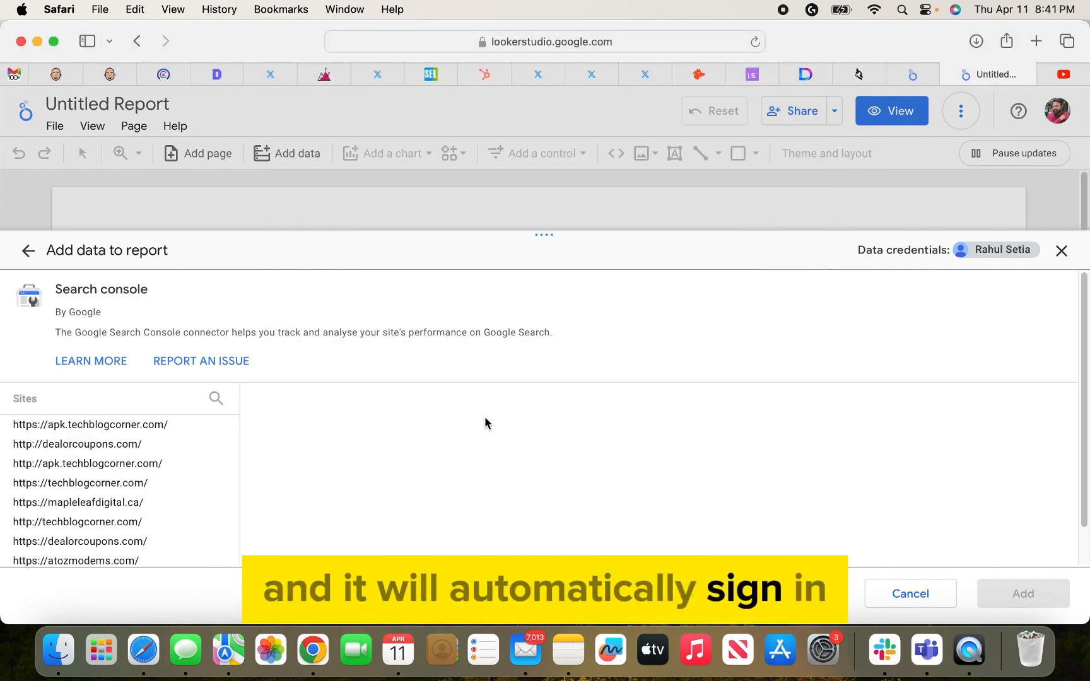
scroll(140, 497, down, 1)
scroll(140, 496, down, 2)
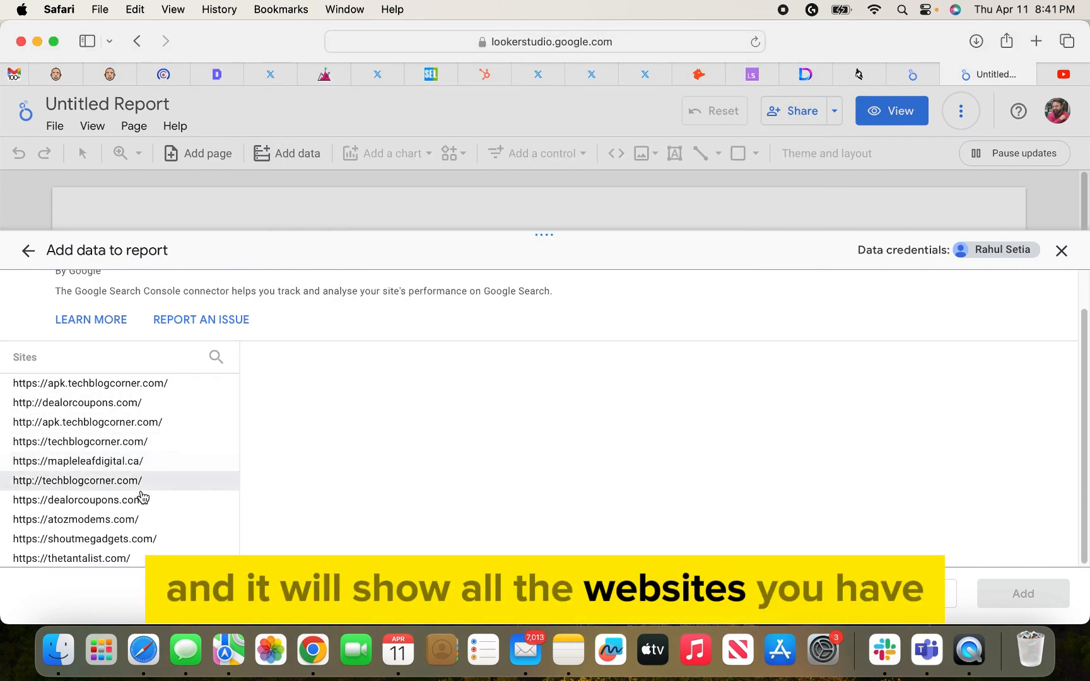
click(138, 486)
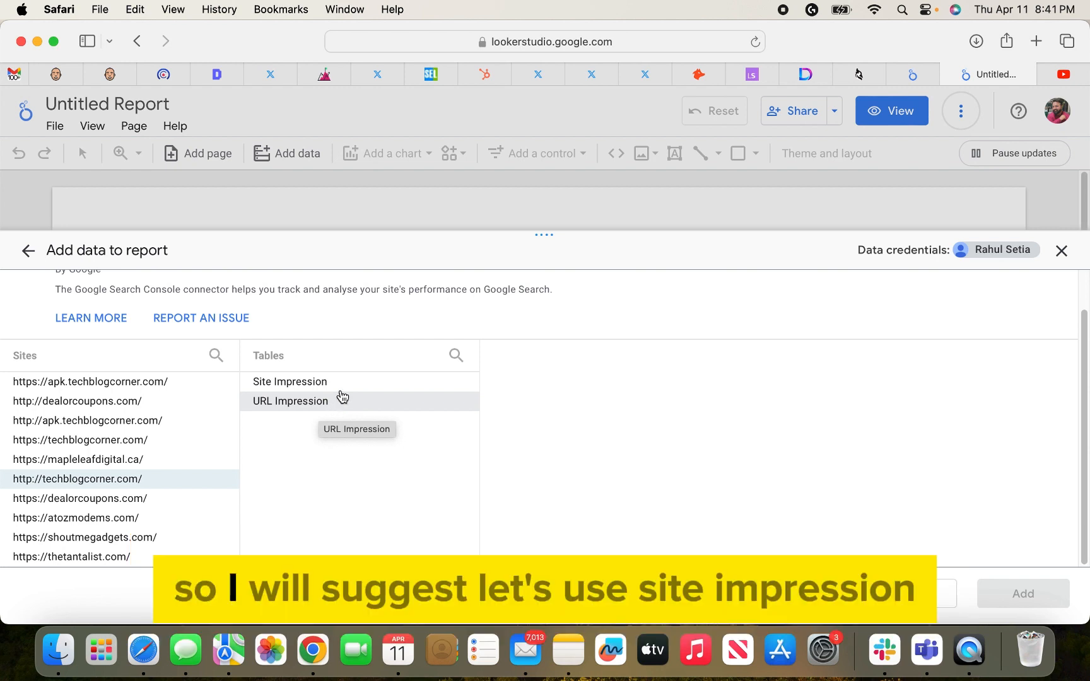
click(300, 386)
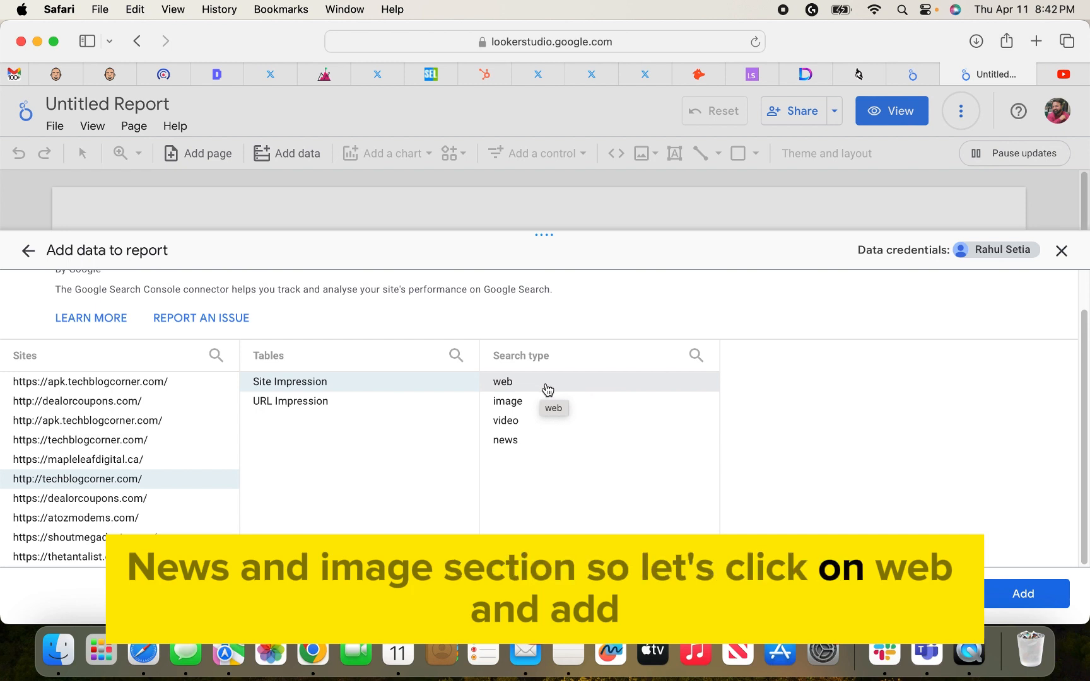
click(546, 390)
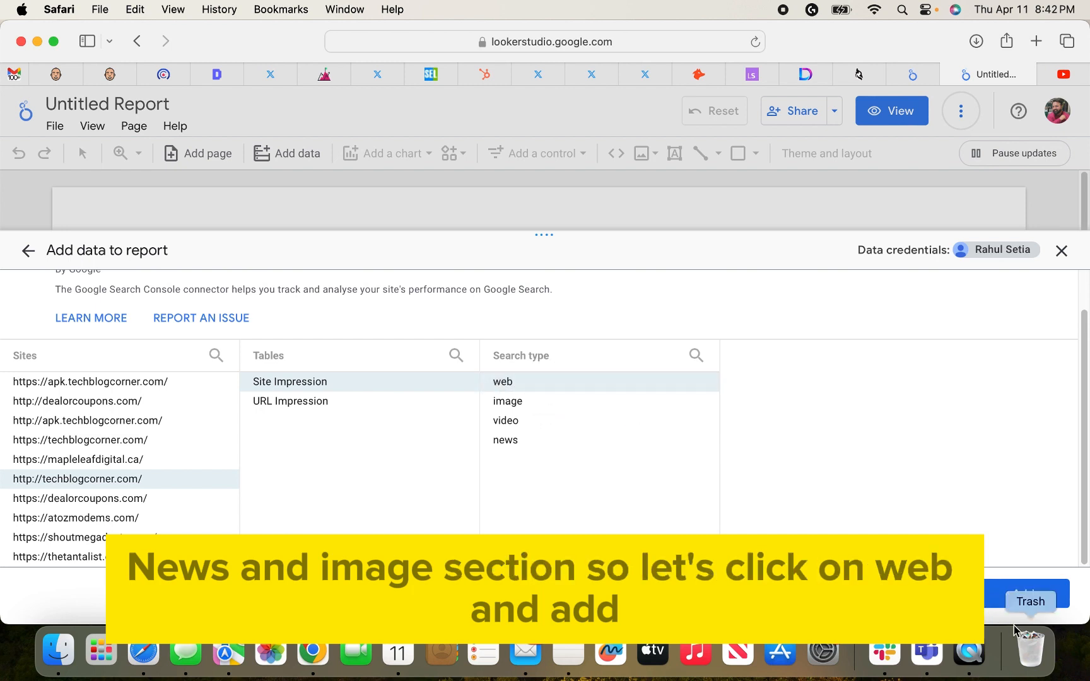
click(1037, 598)
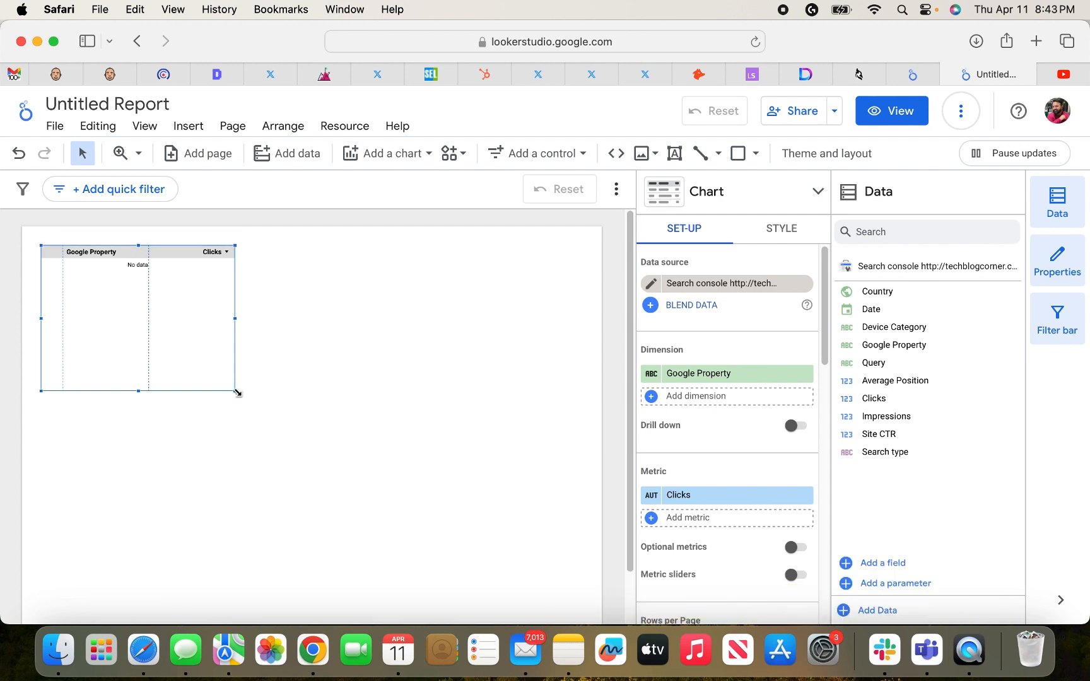
- Enlarge the table across most of the page width and replace its Google Property dimension with Country
drag(234, 392, 511, 500)
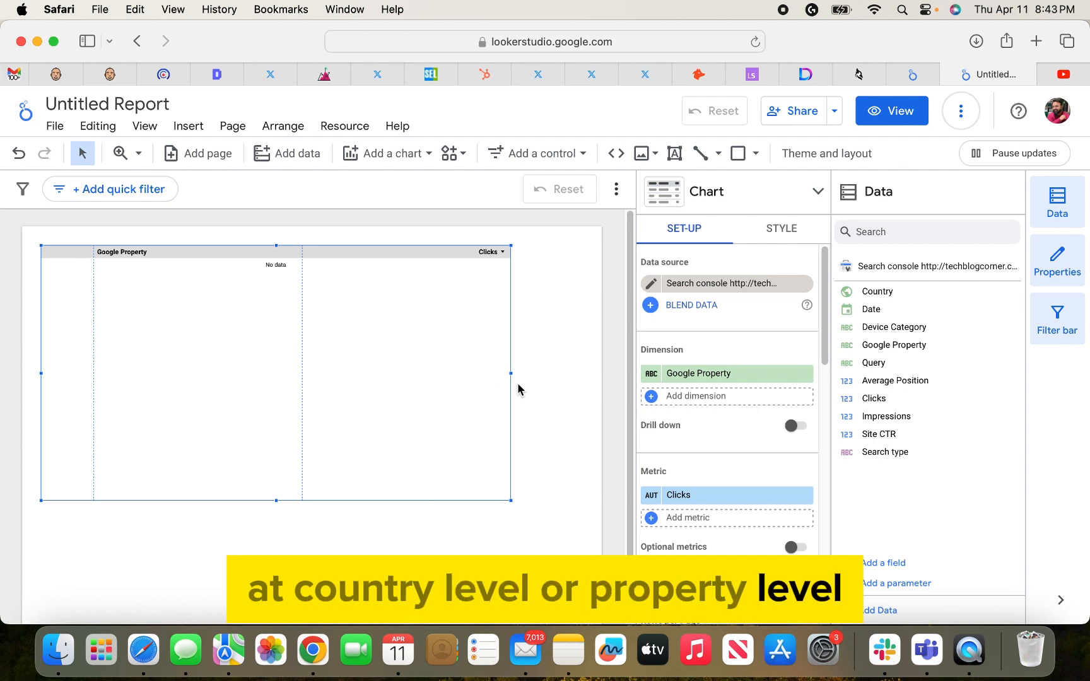
click(805, 375)
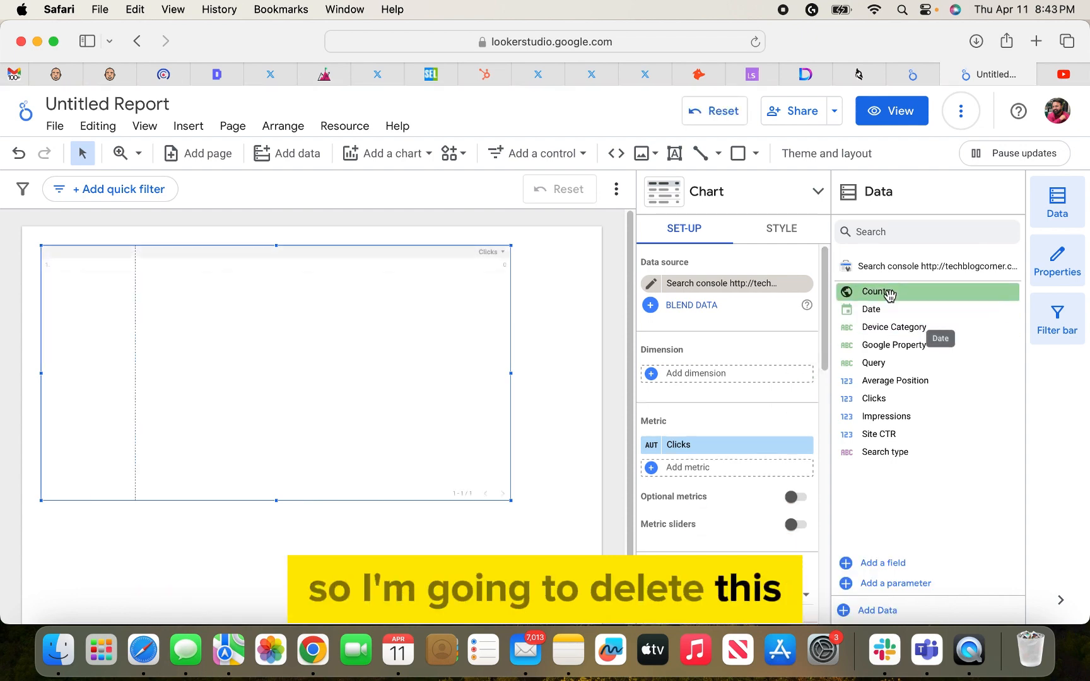
drag(891, 294, 719, 378)
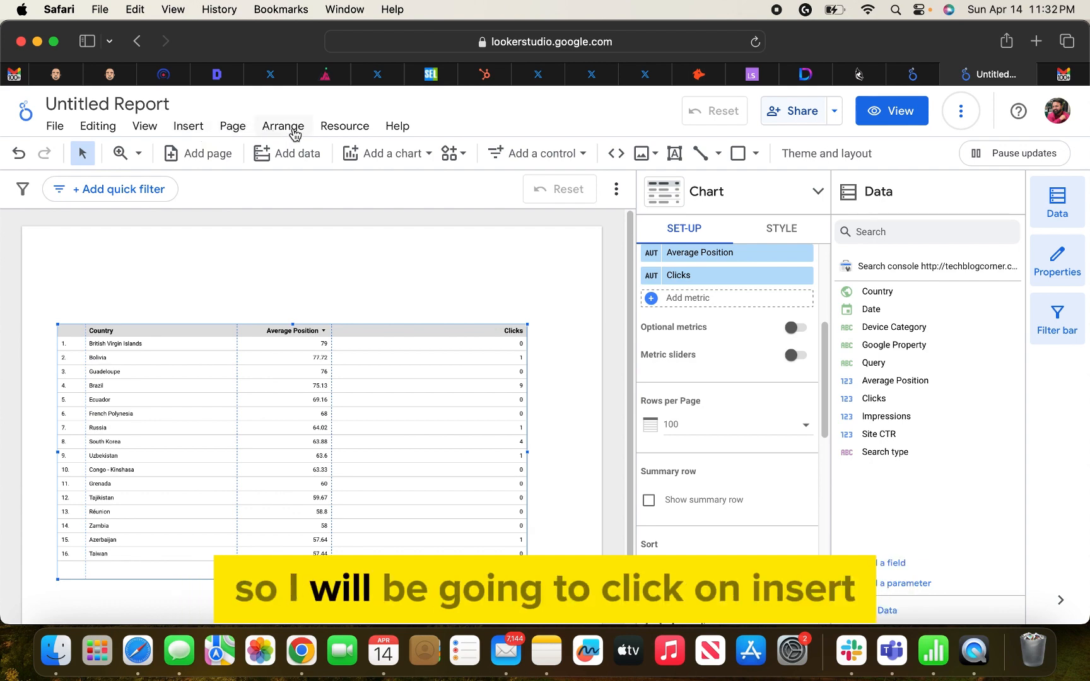
click(191, 128)
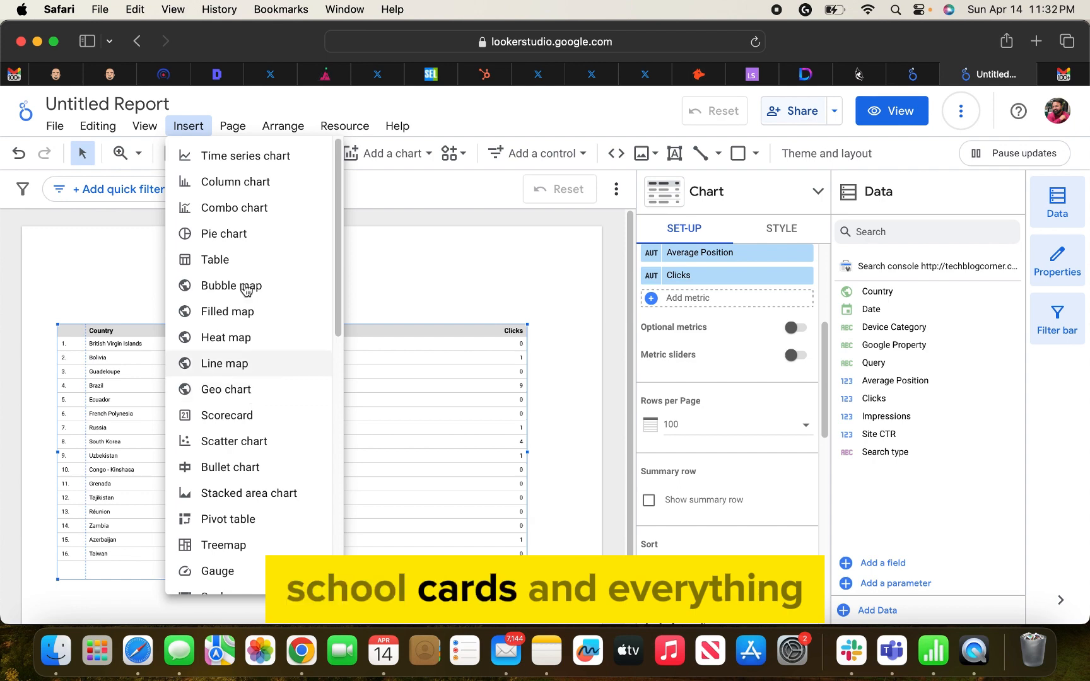
click(409, 203)
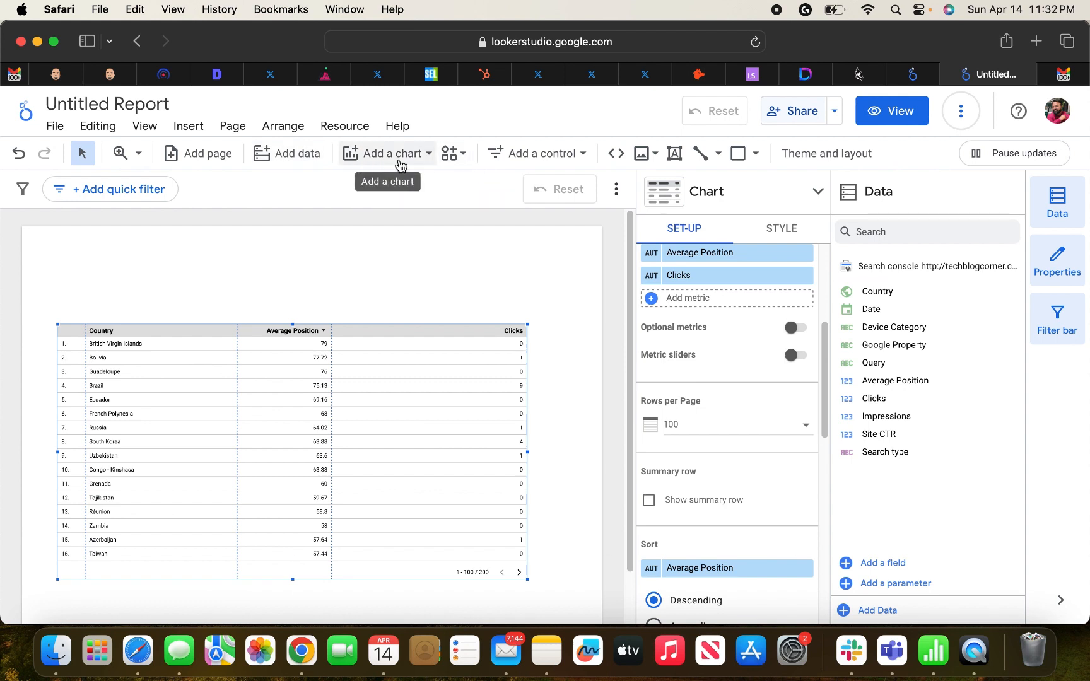
- Add a date range control in the upper right corner of the report page, above the table
click(551, 163)
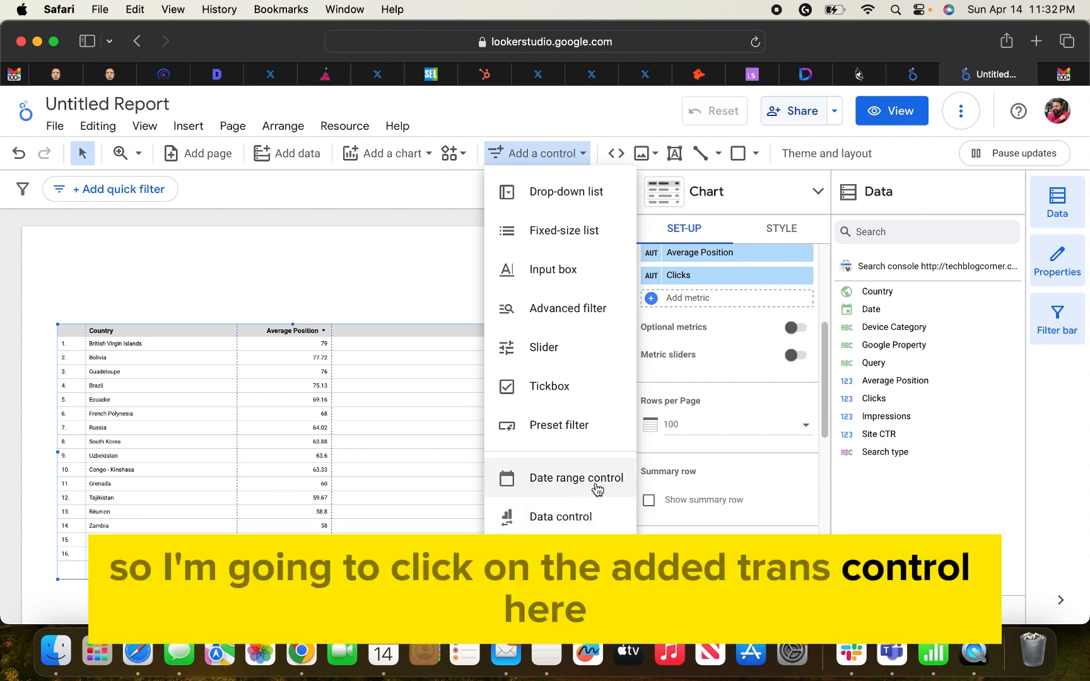
click(594, 485)
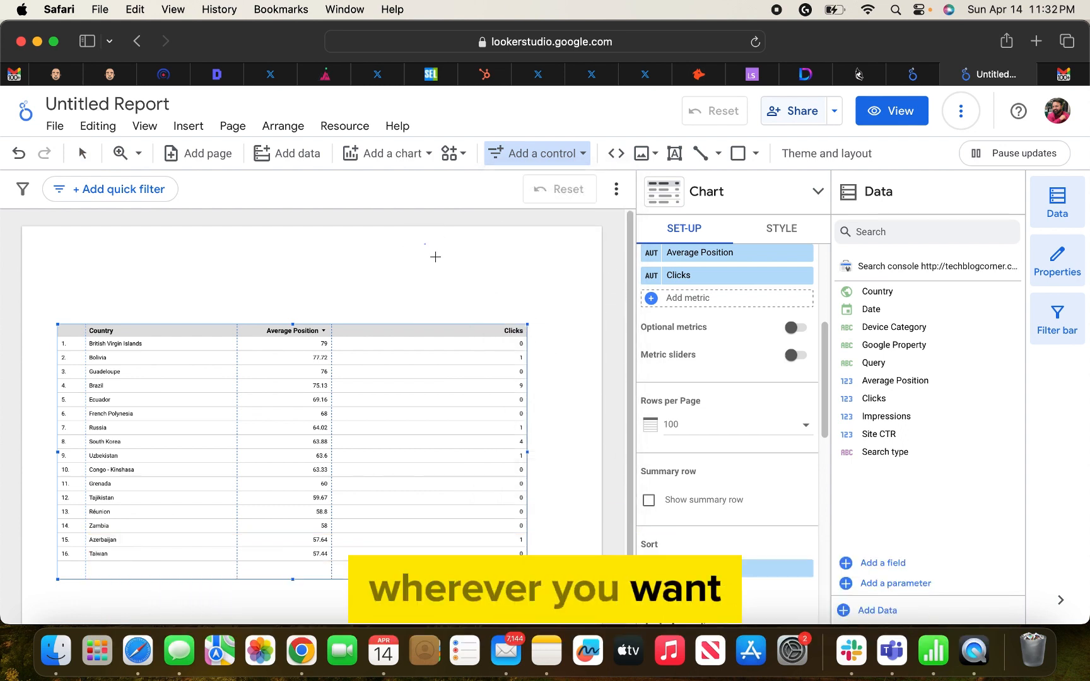
click(424, 243)
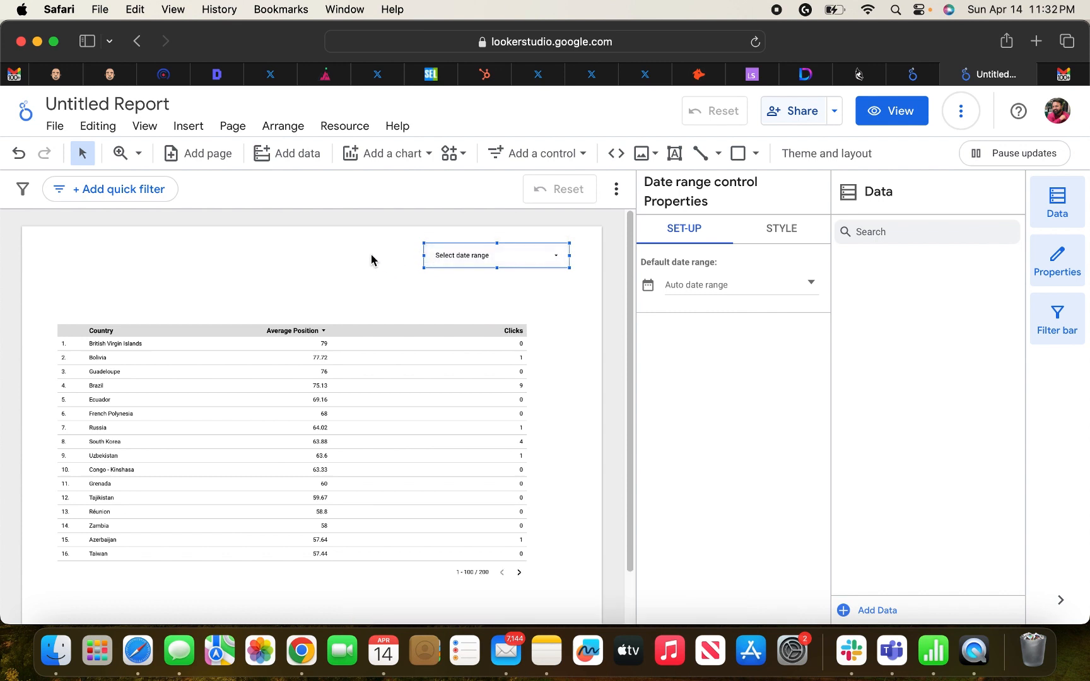
- Set the date range control's default range to 1 Mar 2024 - 15 Mar 2024
click(747, 288)
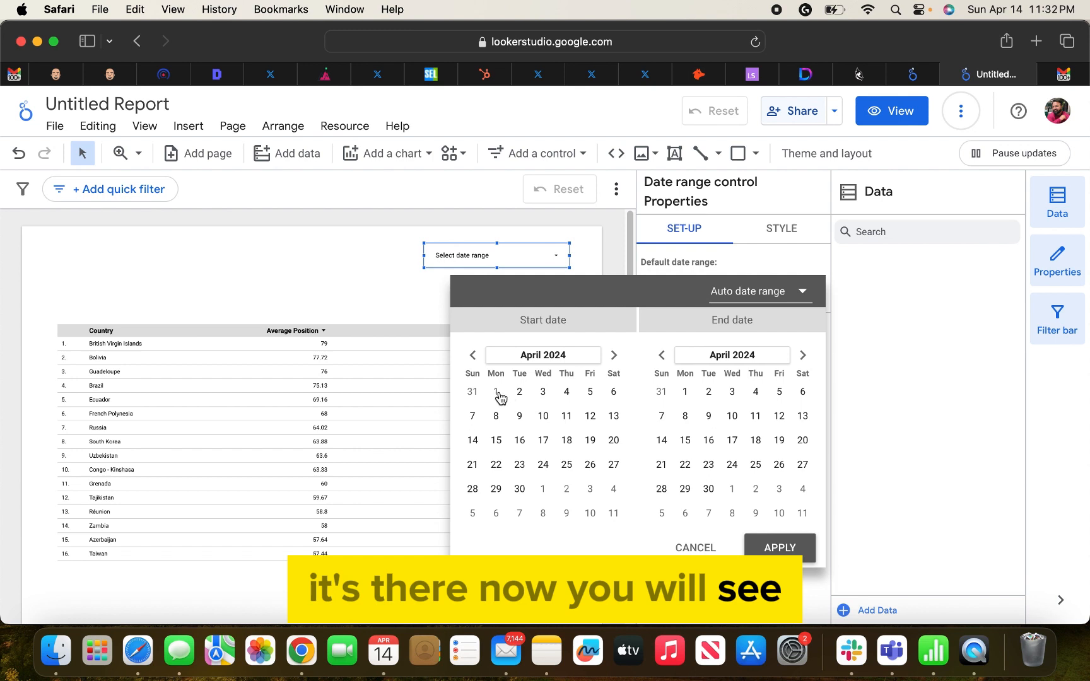
click(473, 355)
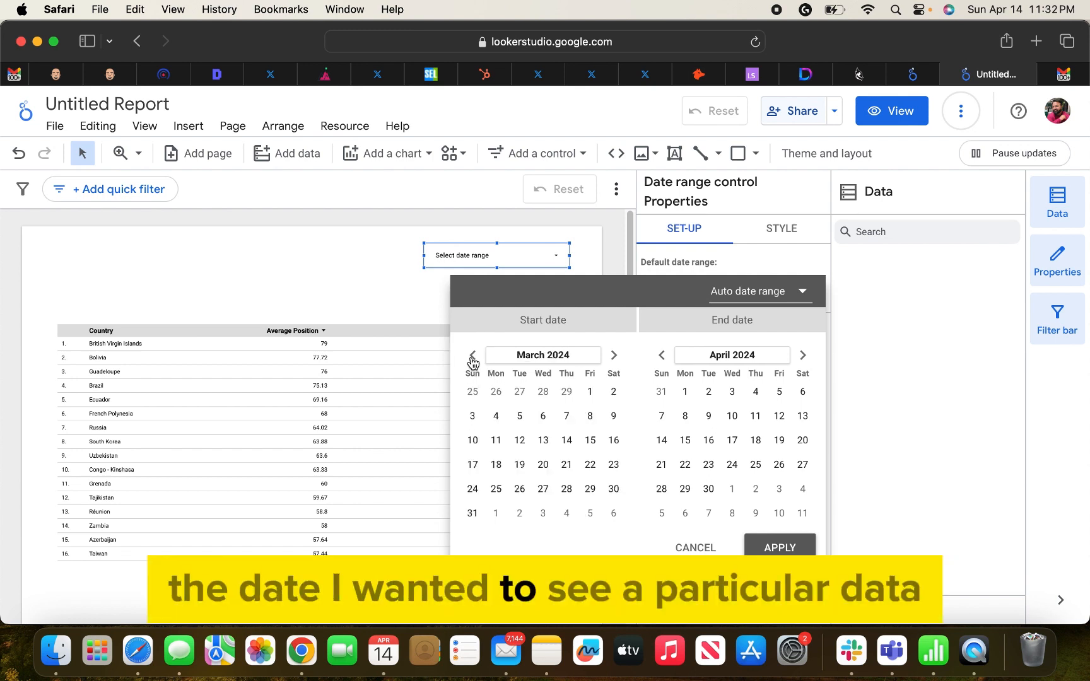
click(590, 393)
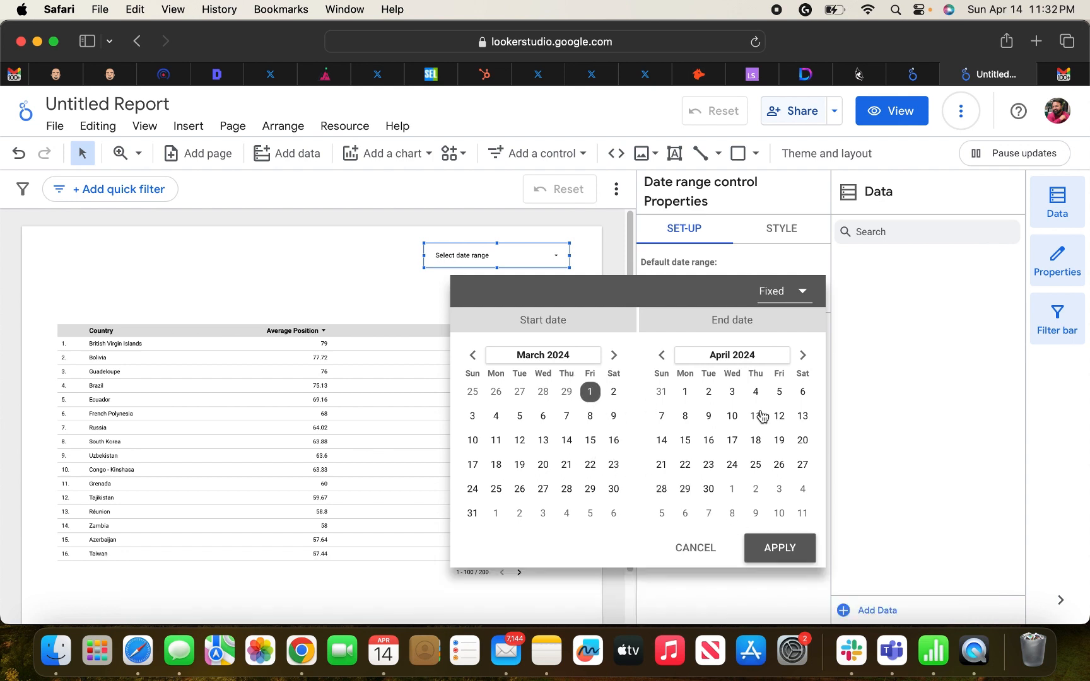
click(665, 357)
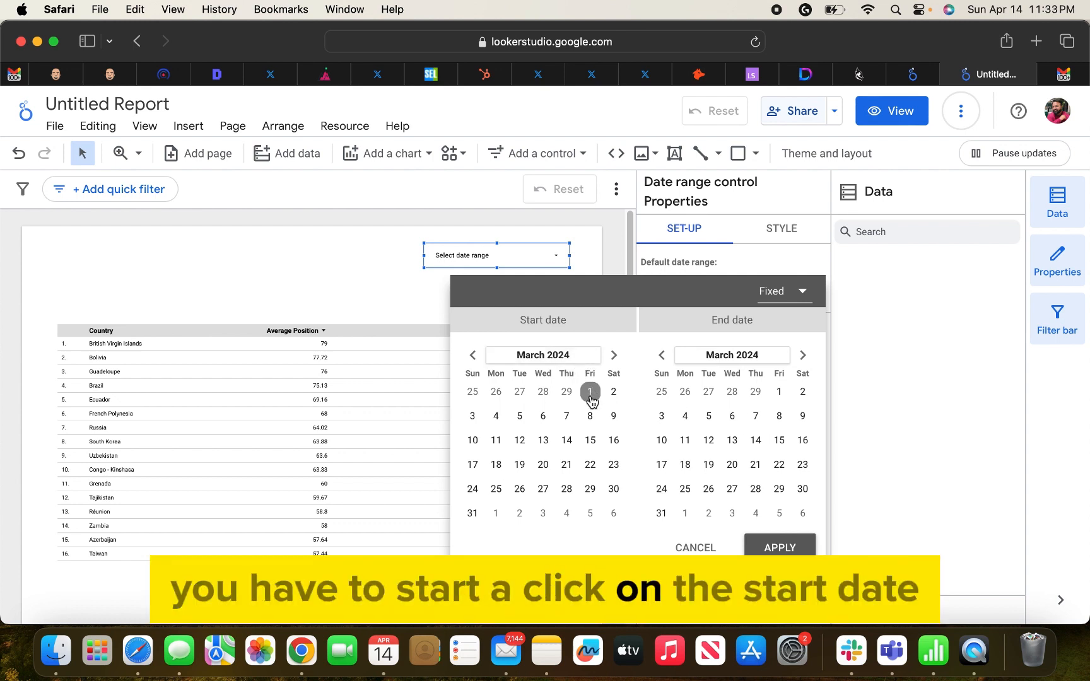
click(783, 444)
click(797, 548)
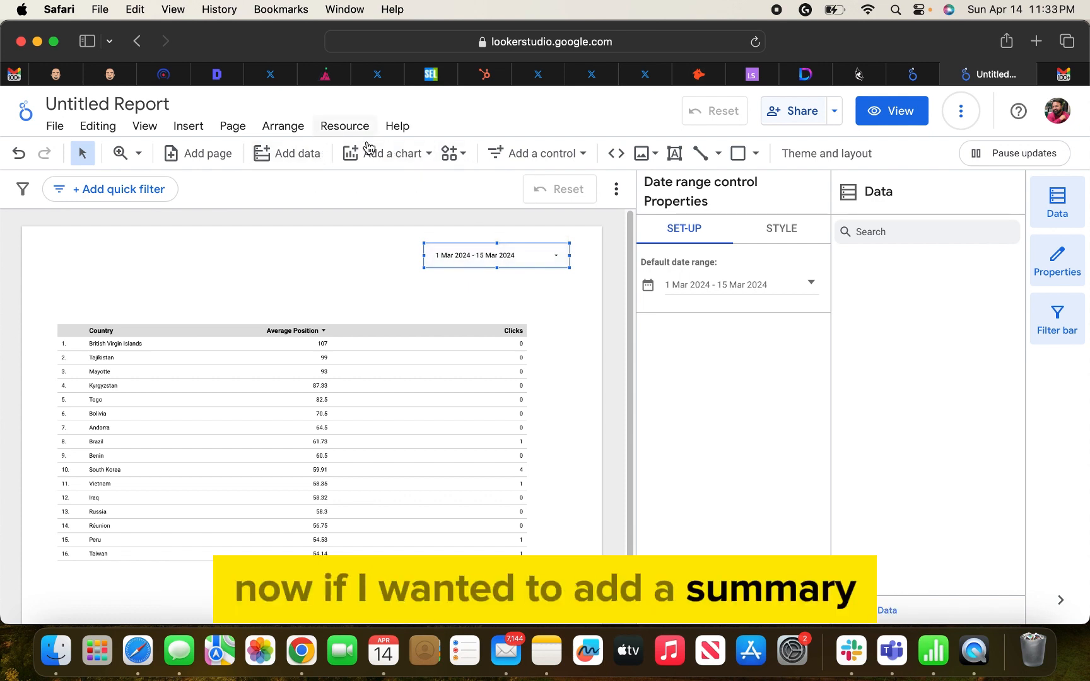
- Add a scorecard to the report just above the left end of the country table
click(406, 155)
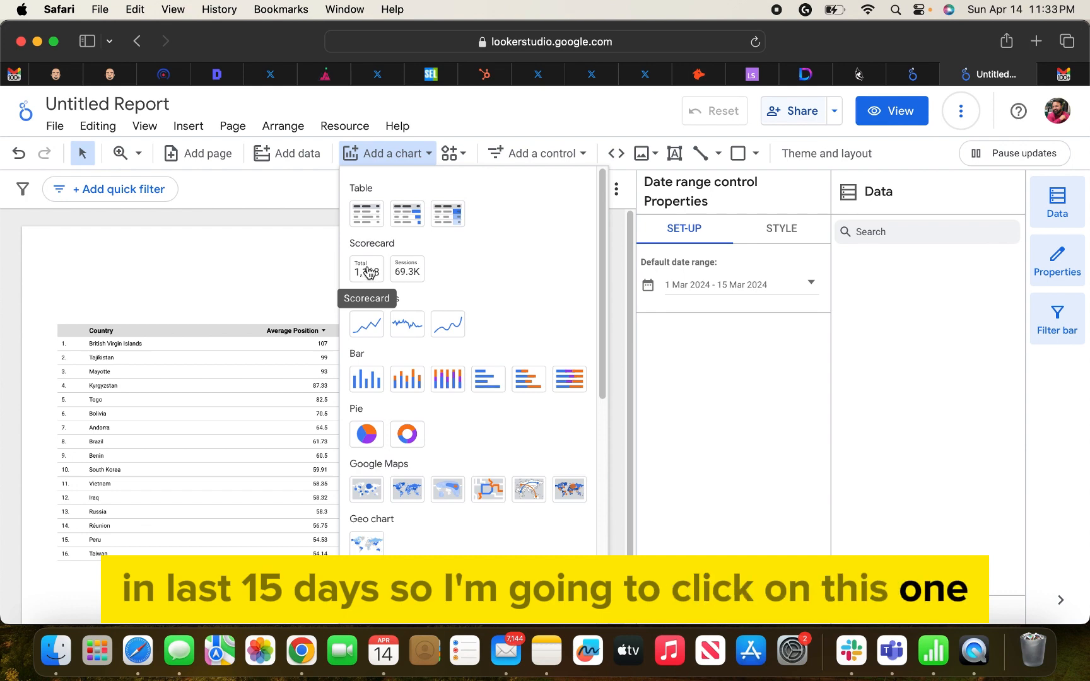
click(369, 272)
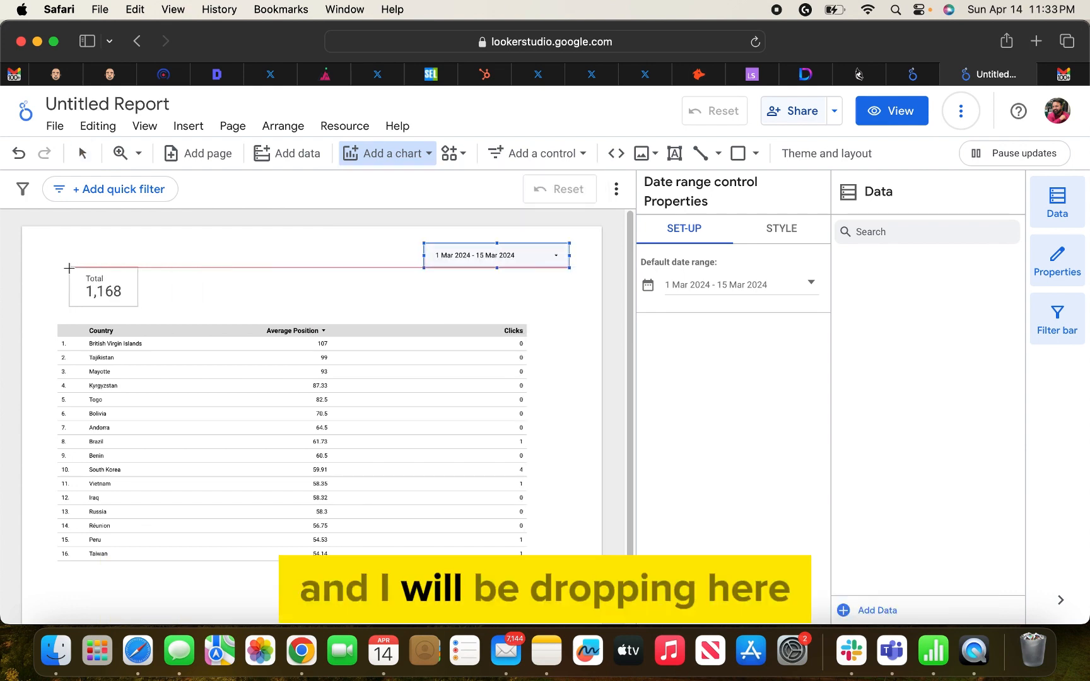
click(65, 267)
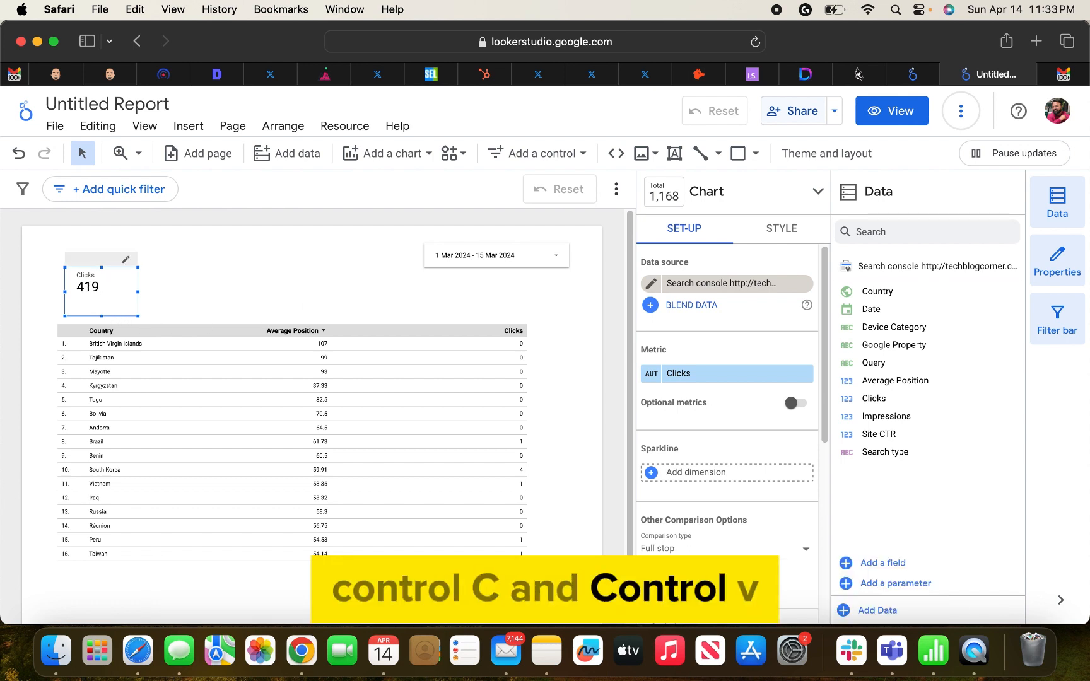
- Duplicate the Clicks scorecard, place the copy to its right, and set the copy's metric to Impressions
key(ctrl+v)
drag(126, 300, 215, 295)
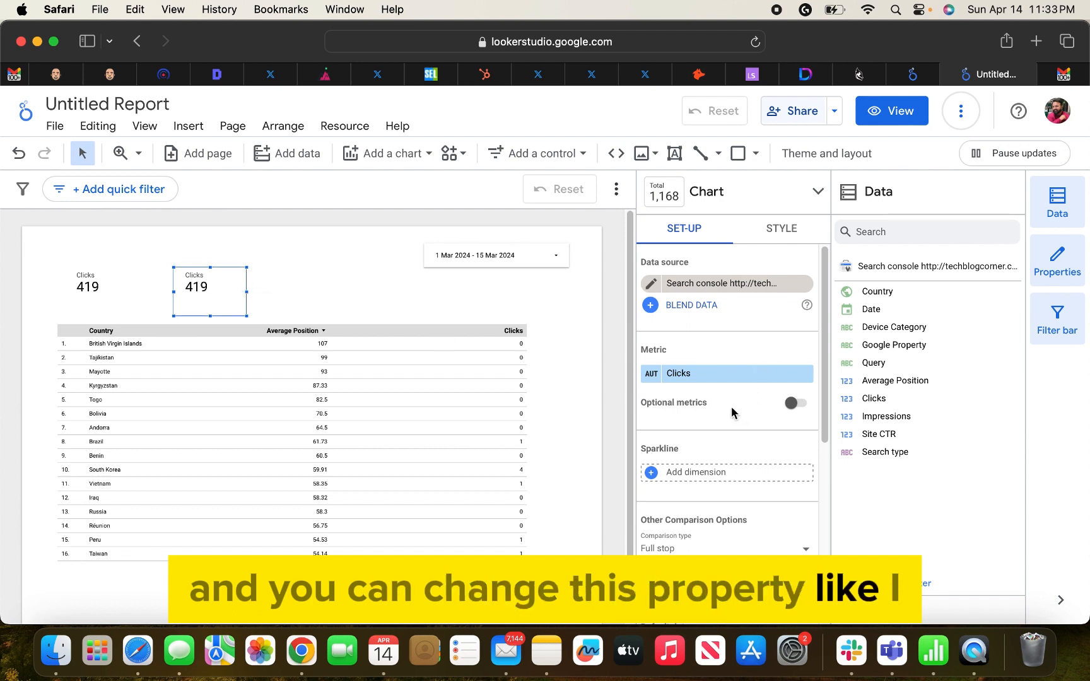
click(690, 376)
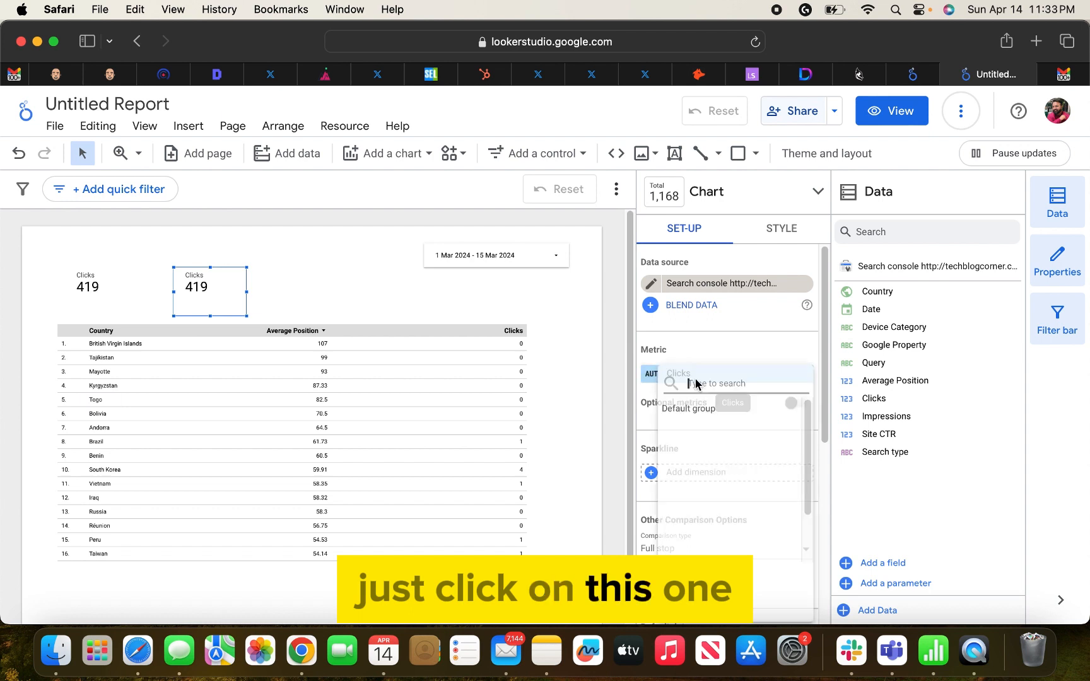
scroll(751, 505, down, 2)
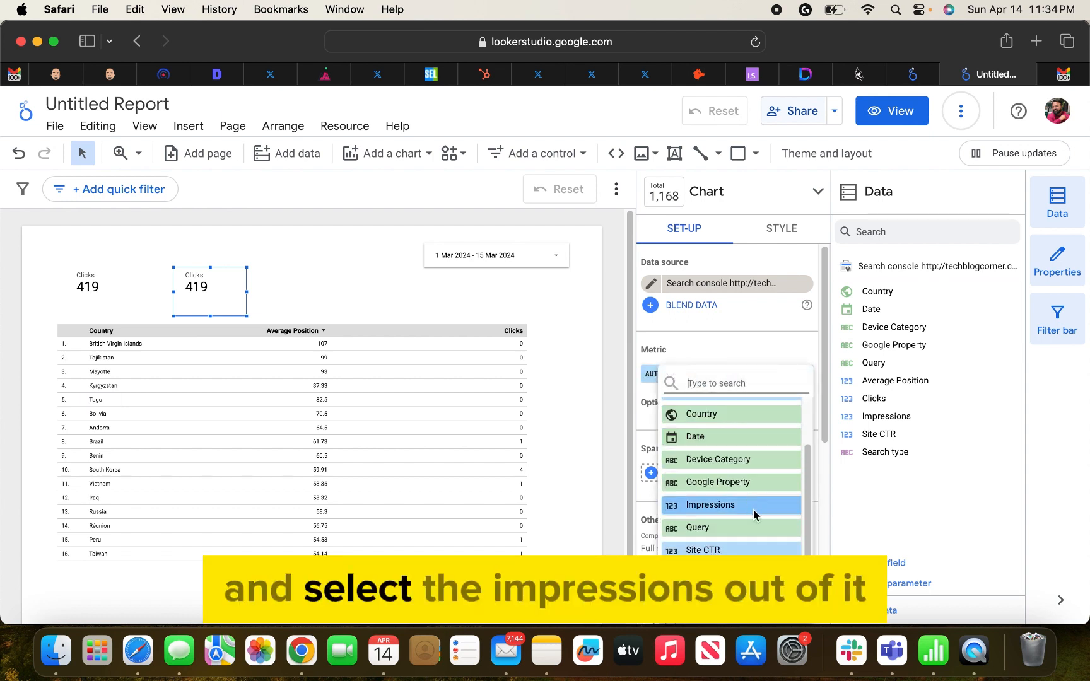
click(755, 506)
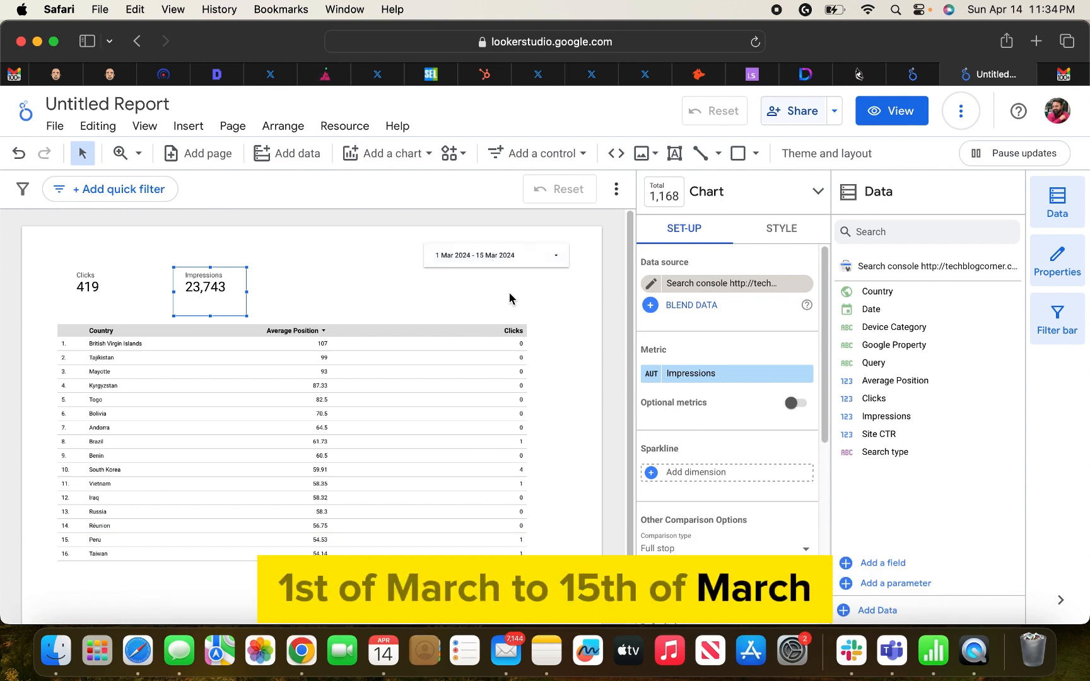
- Duplicate the Impressions scorecard, place the copy to its right, and set the copy's metric to Average Position
click(221, 286)
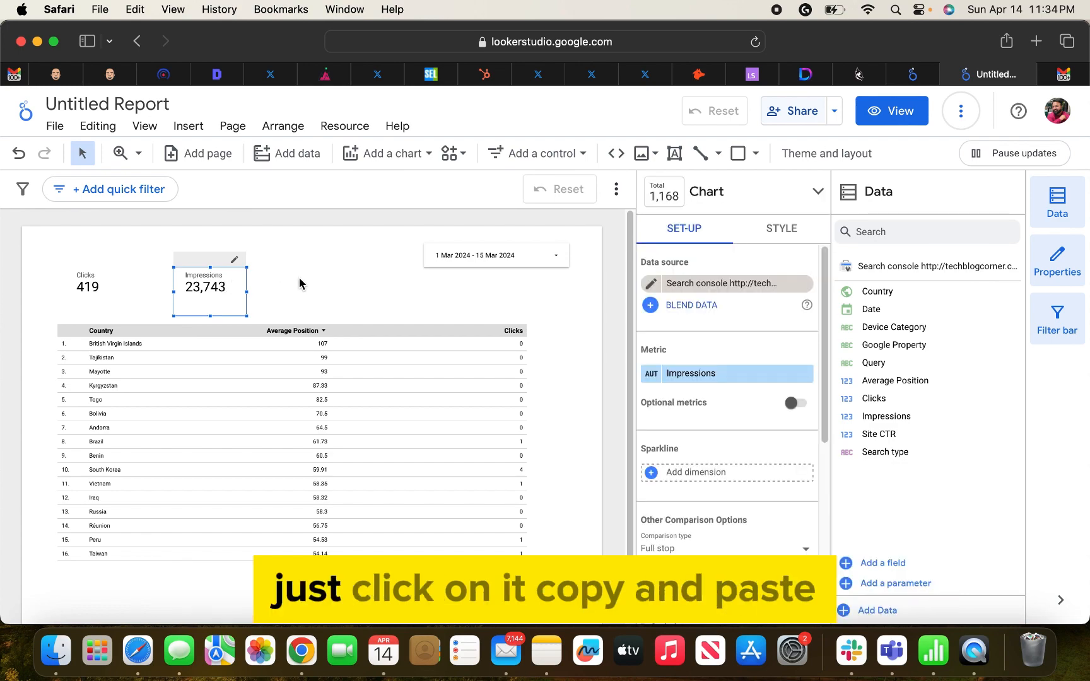
key(super+c)
key(super+v)
drag(242, 299, 334, 291)
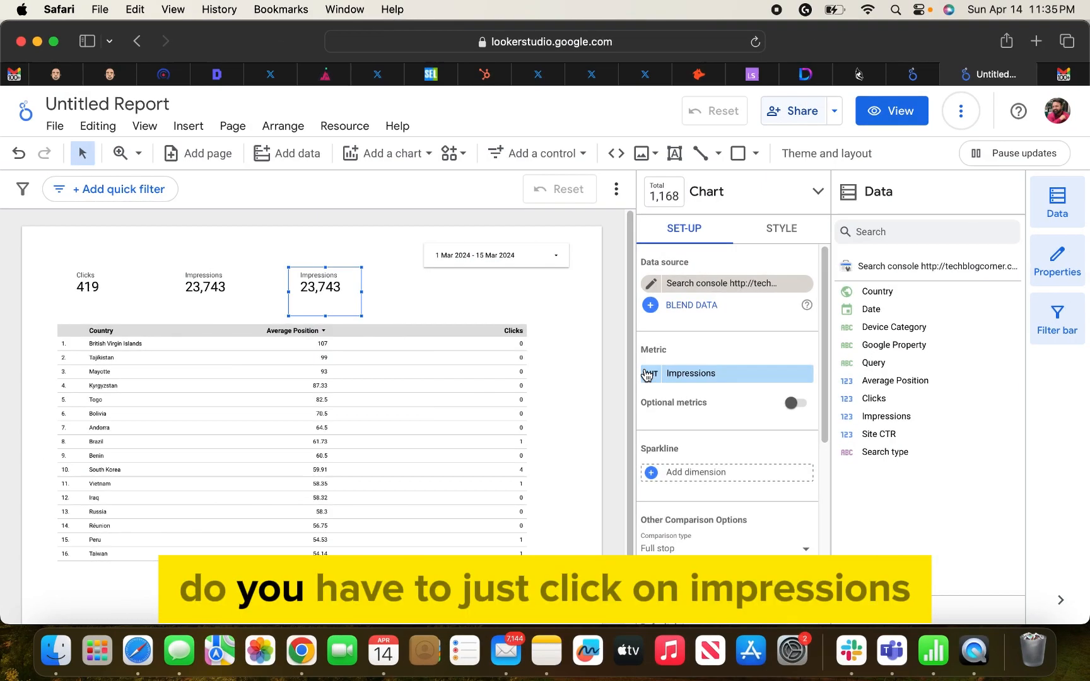
click(718, 376)
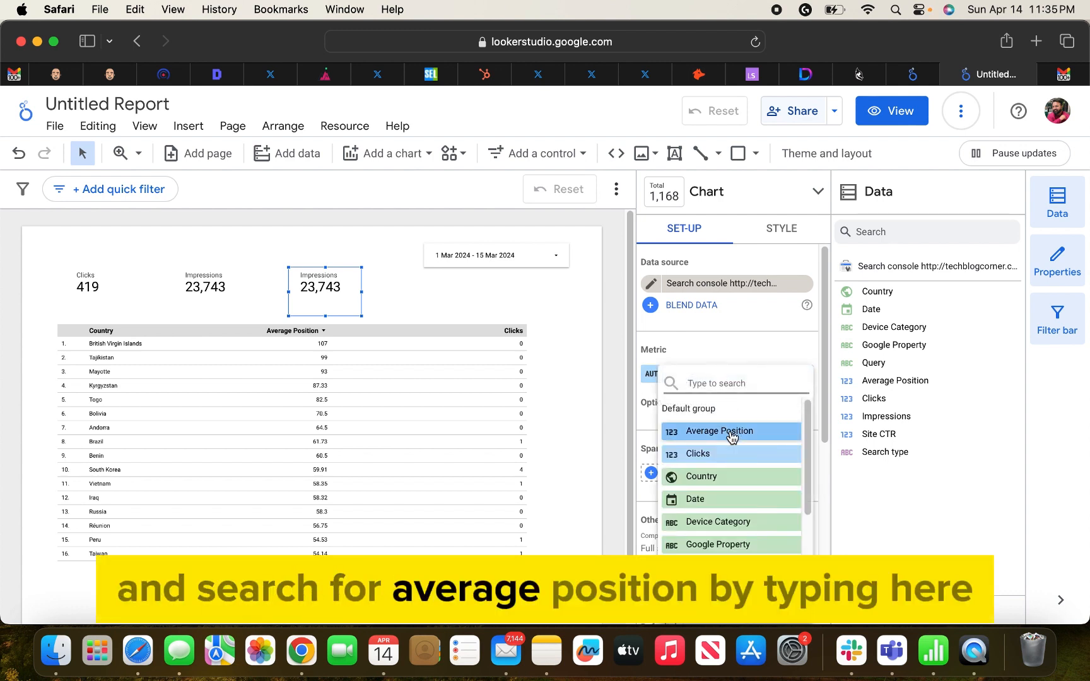
text(av)
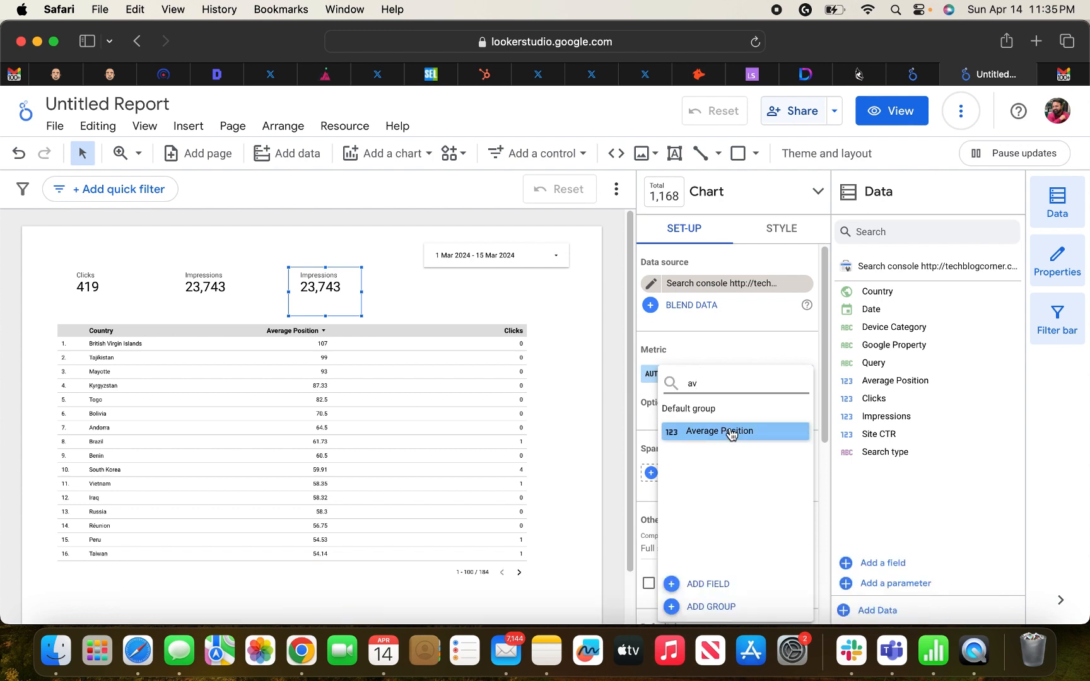
click(730, 430)
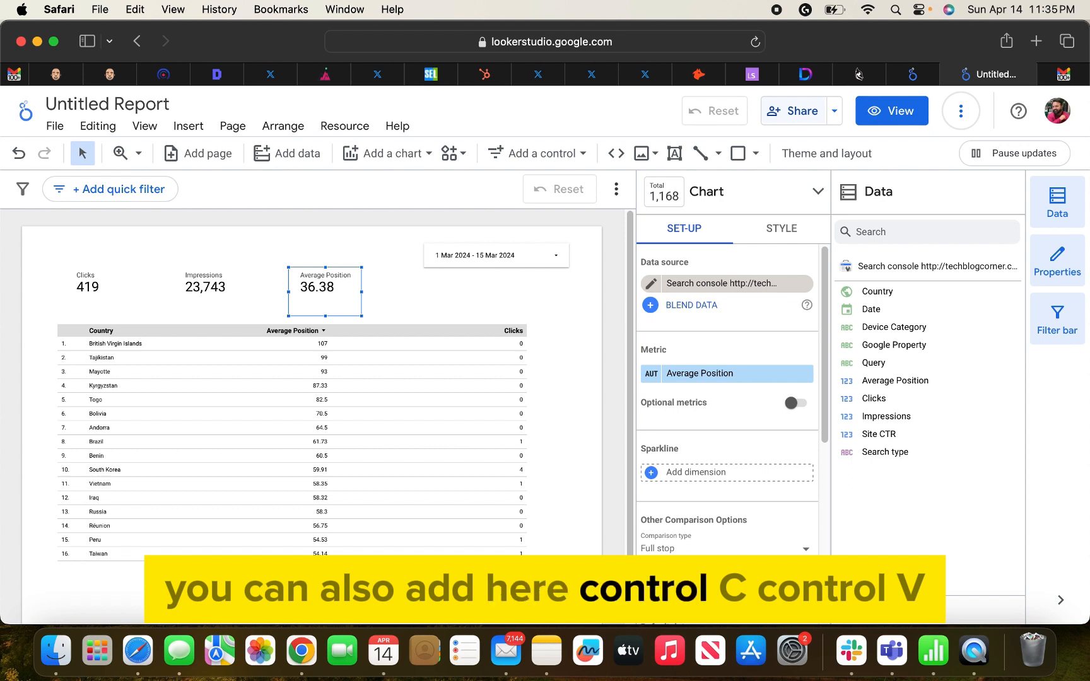
- Duplicate the Average Position scorecard, place the copy to its right, and move the date range control slightly up to make room
key(super+v)
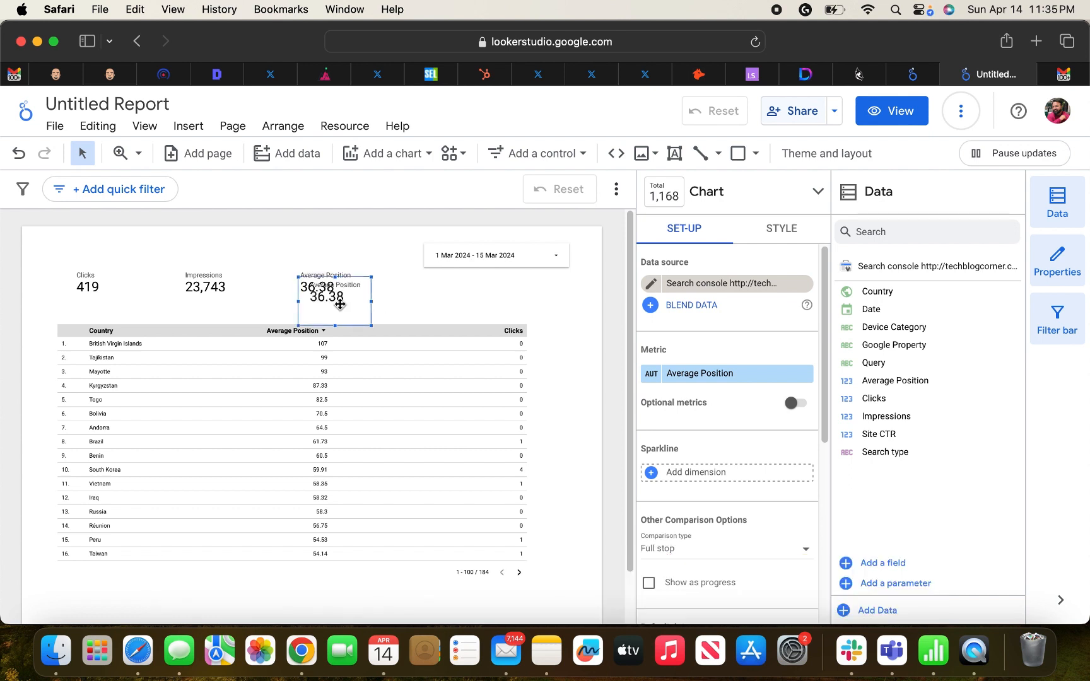
drag(336, 299, 445, 291)
drag(548, 255, 548, 246)
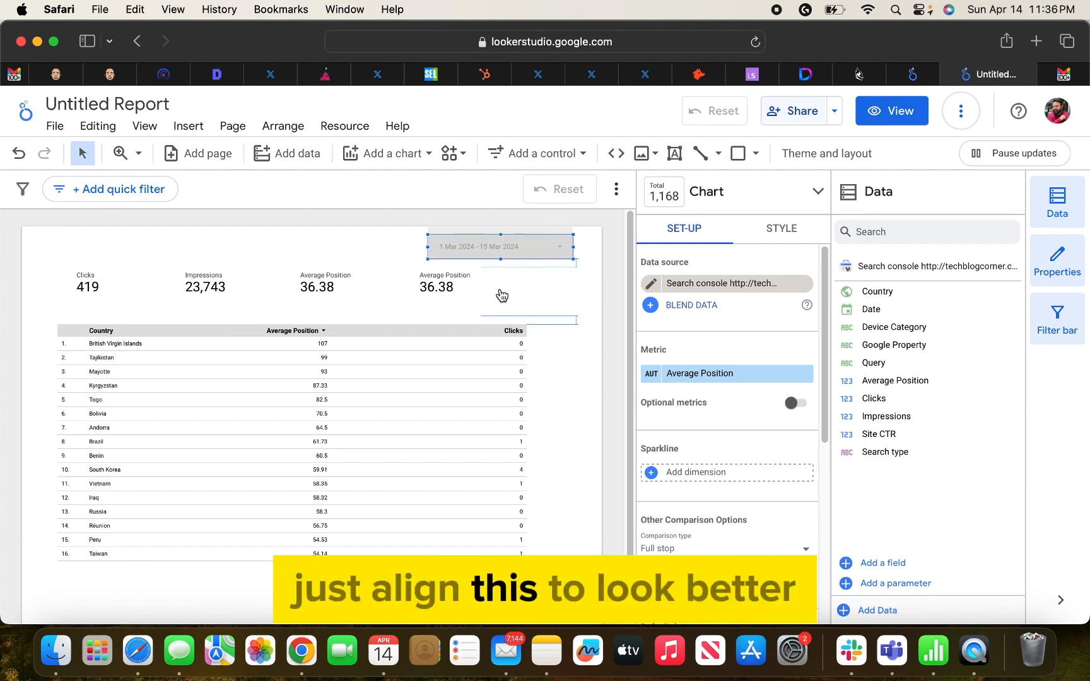
click(442, 248)
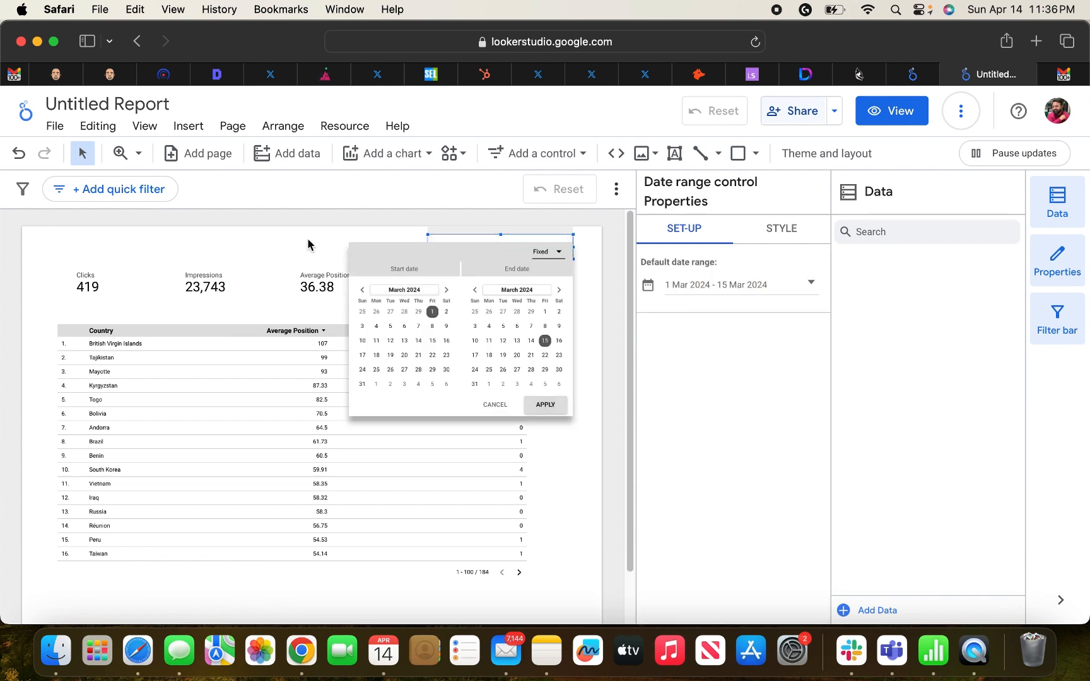
click(307, 245)
- Set the metric of the rightmost scorecard, below the date range control, to Site CTR
click(441, 279)
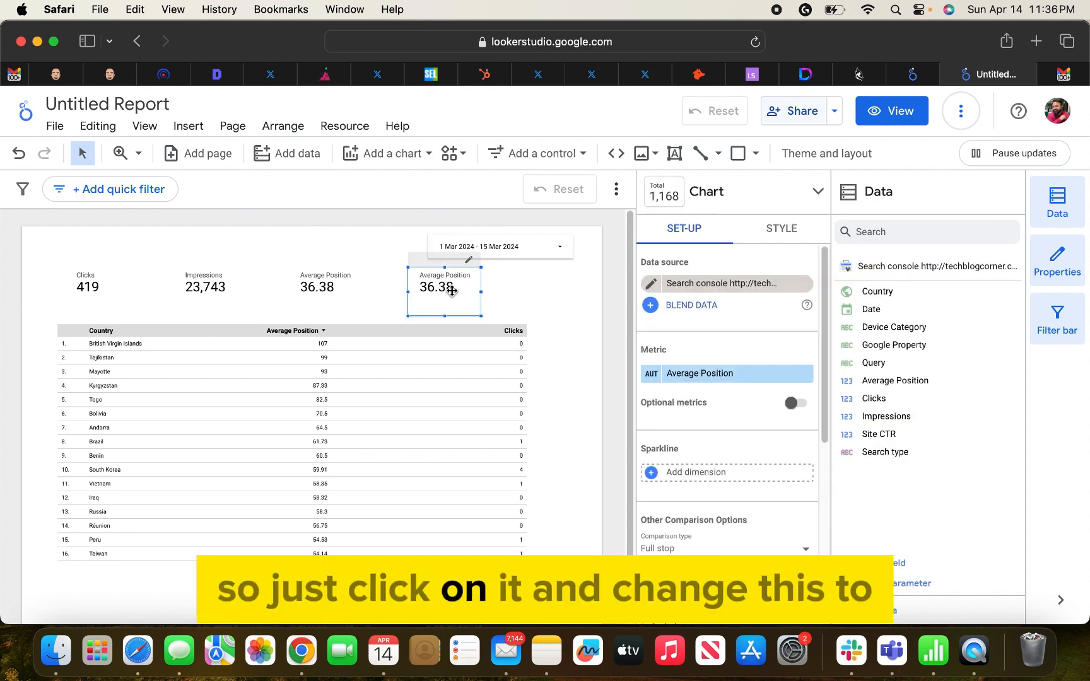
click(701, 375)
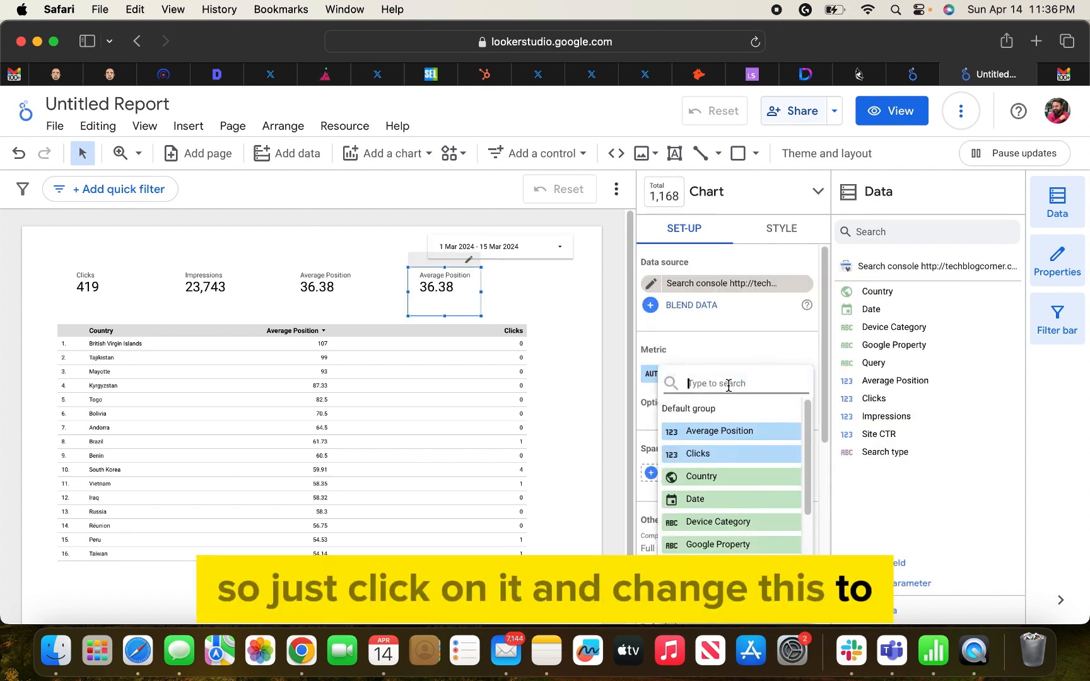
text(ct)
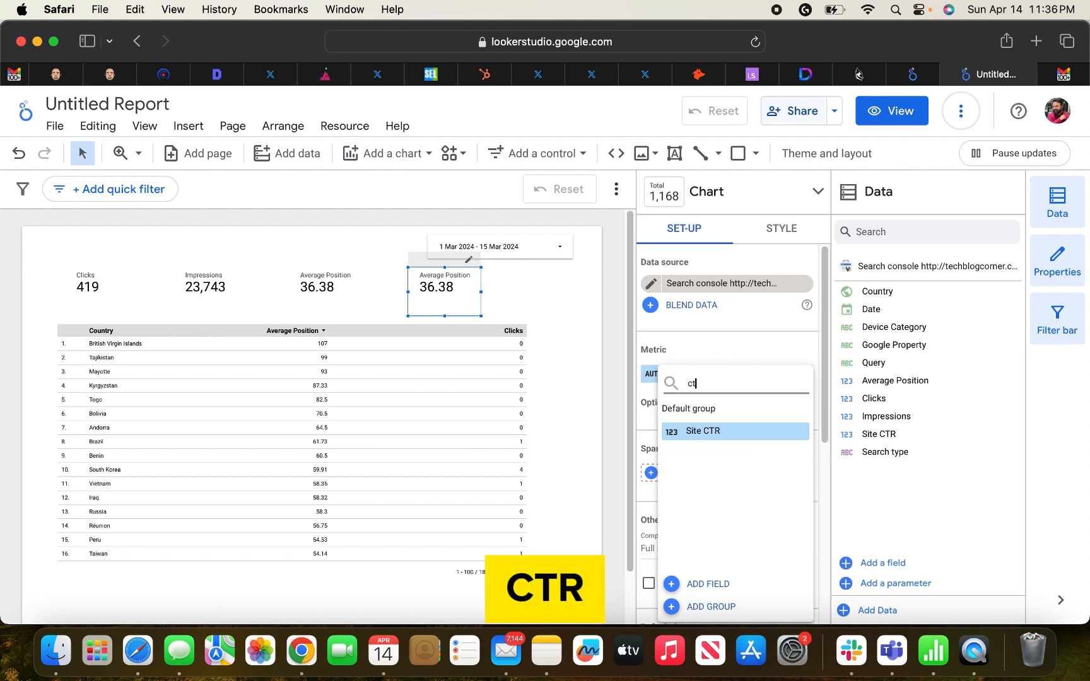
click(732, 431)
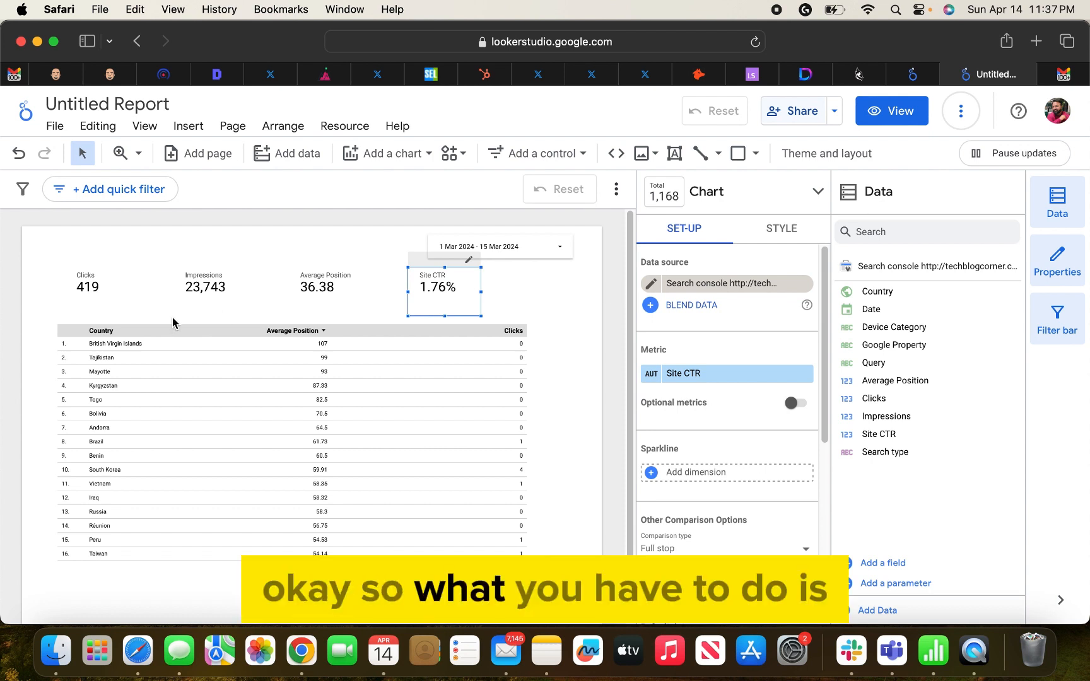
- Set the Clicks scorecard's comparison date range to Previous period
click(93, 285)
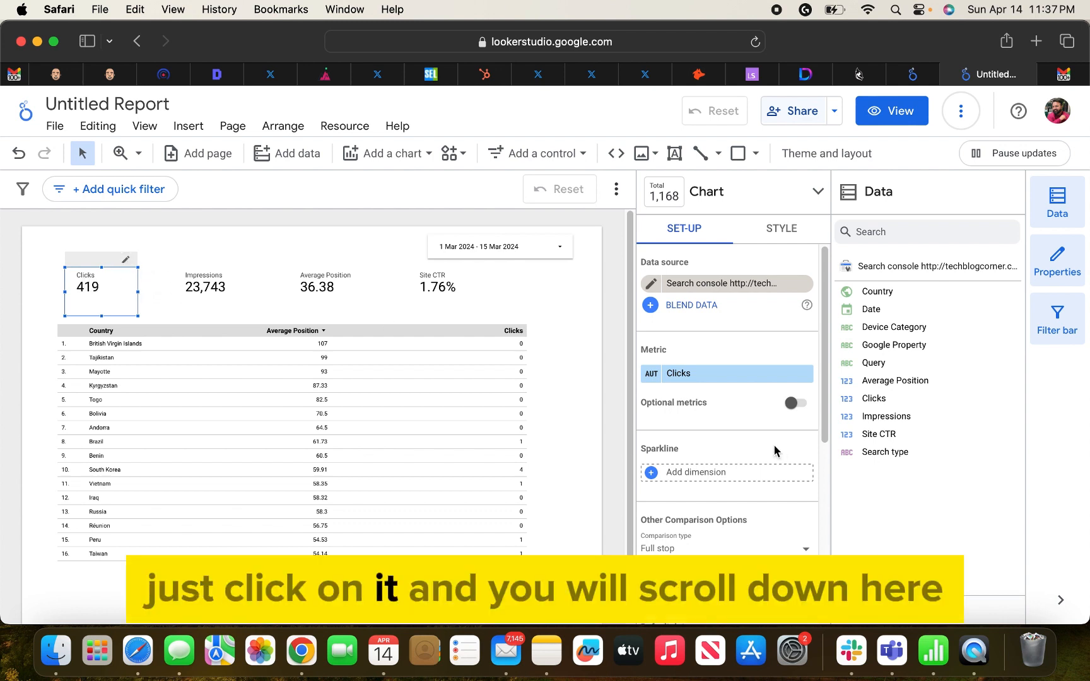
scroll(757, 440, down, 1)
scroll(757, 440, down, 10)
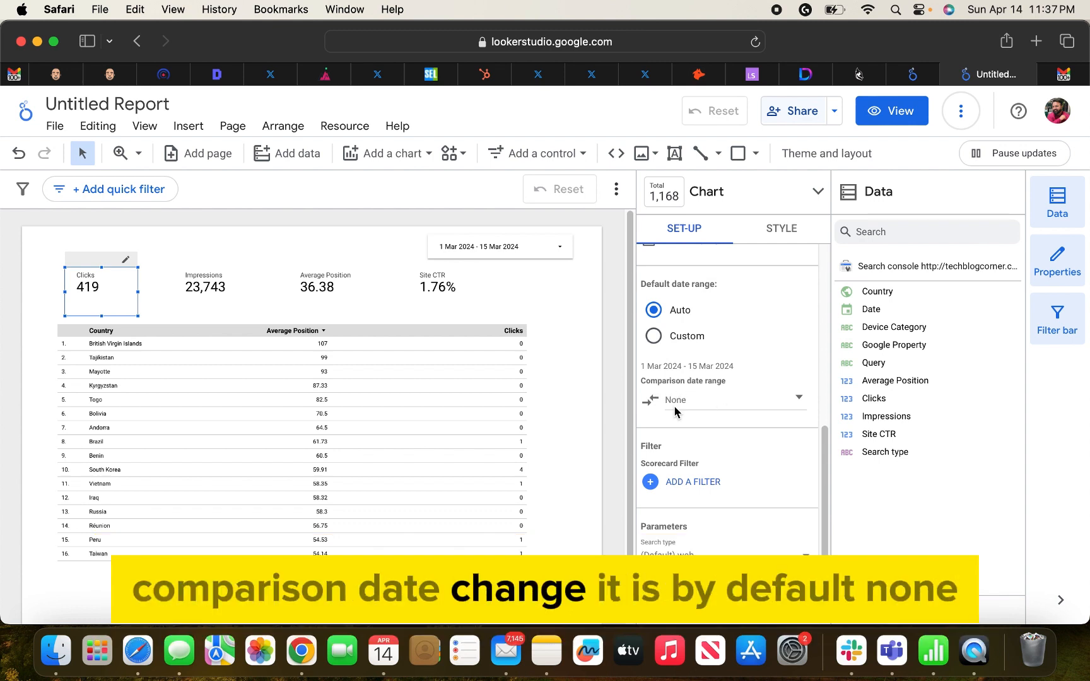
click(790, 400)
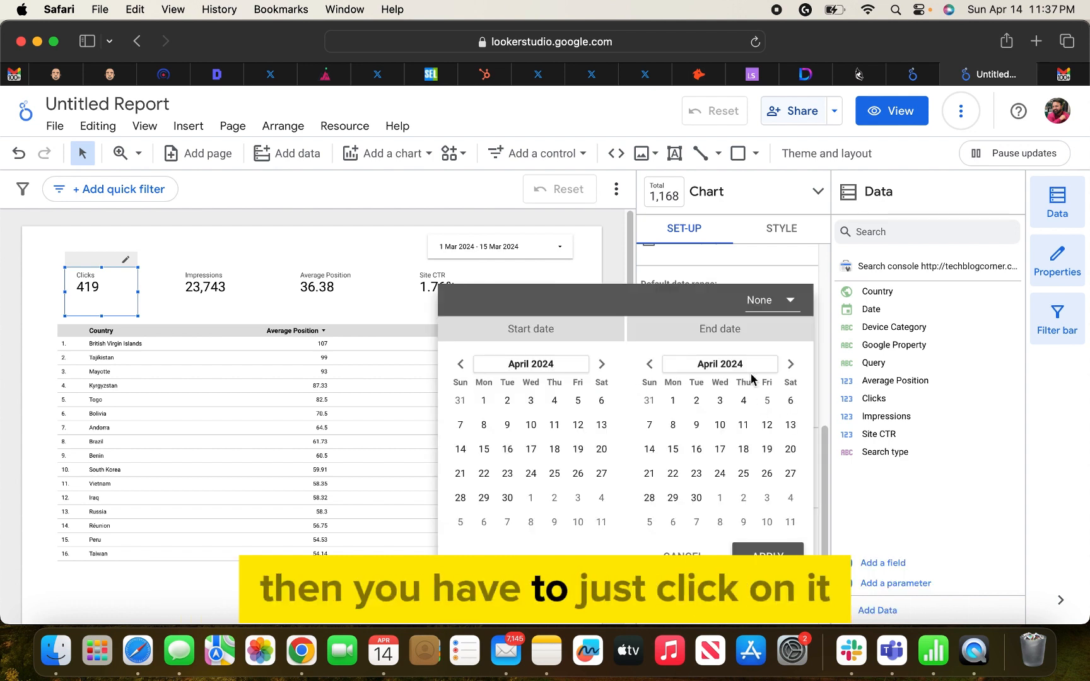
click(767, 301)
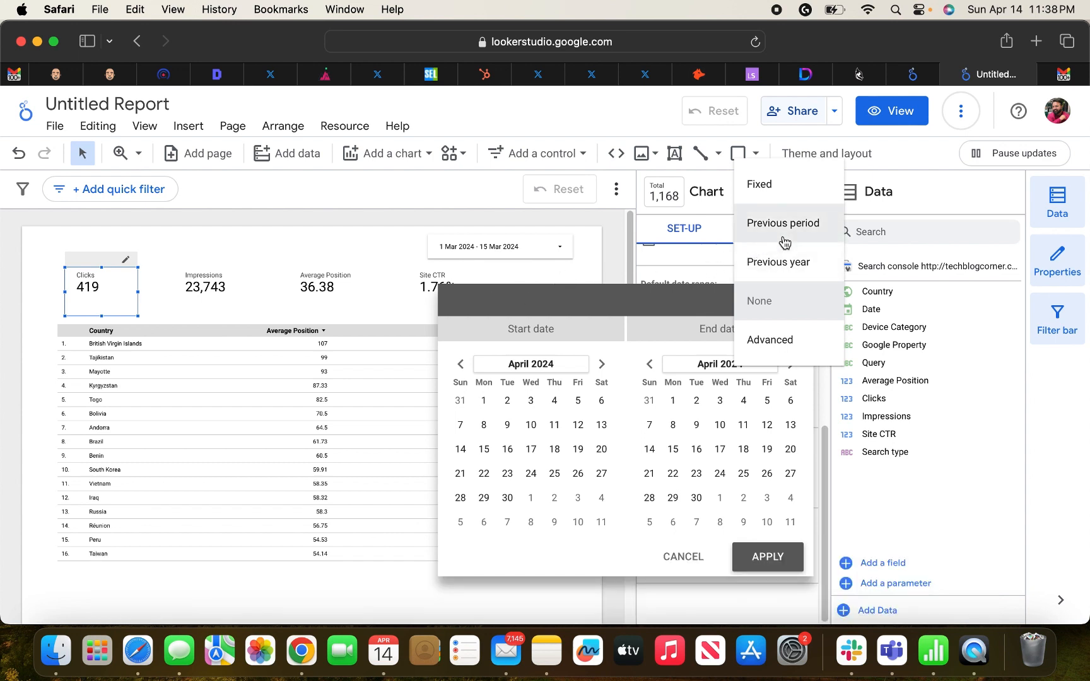
click(785, 242)
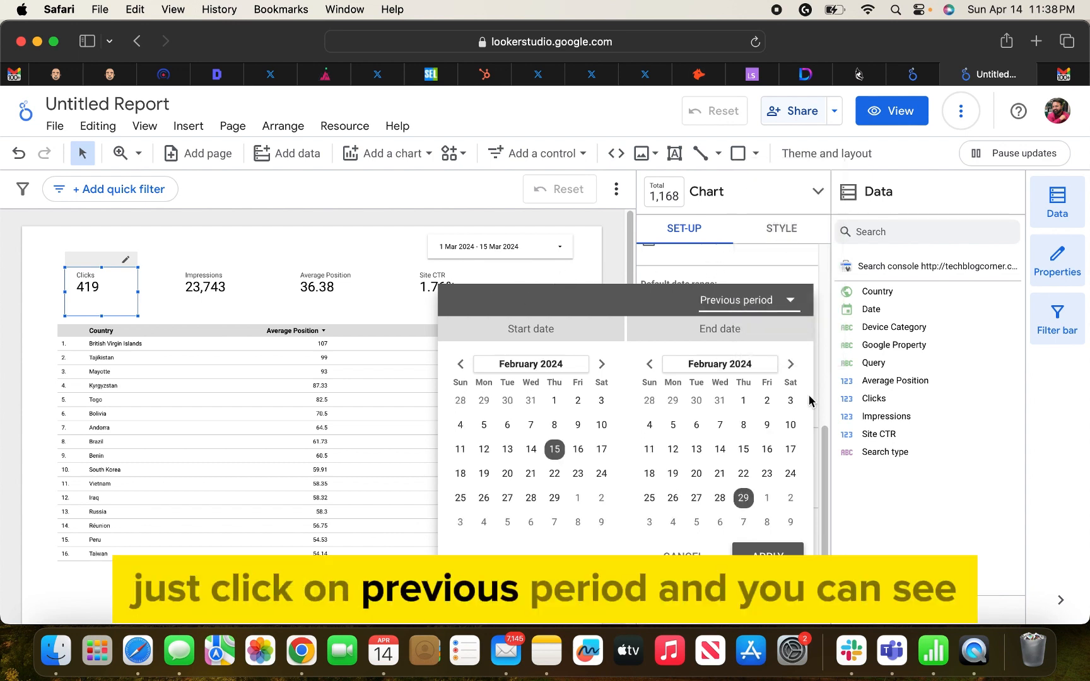
click(768, 555)
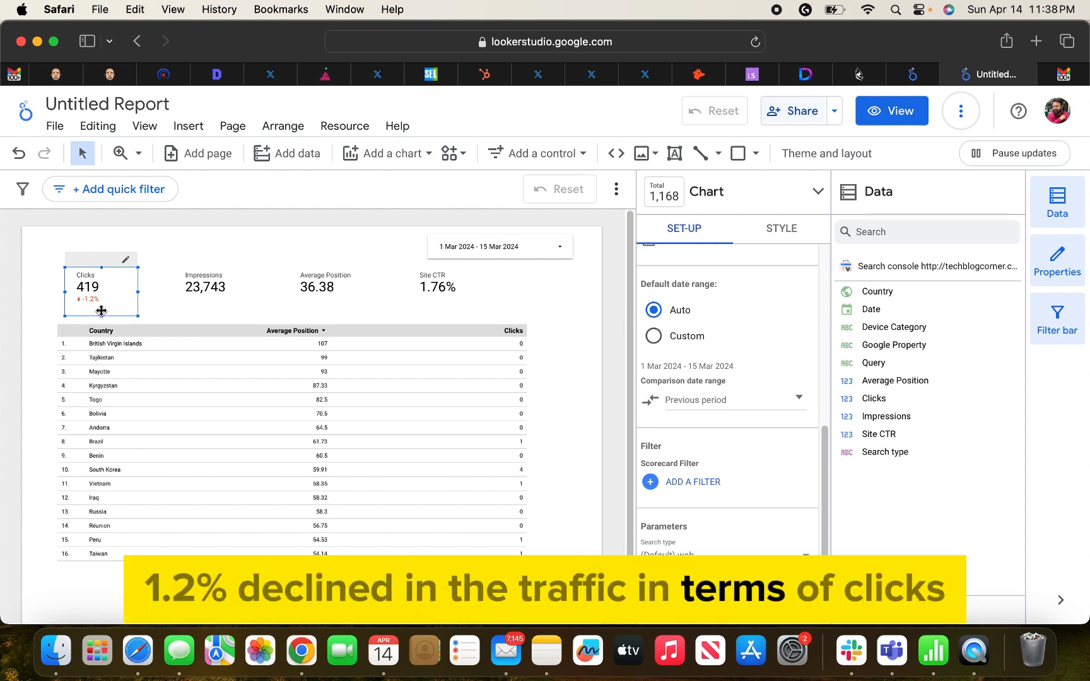
- Set the Impressions scorecard's comparison date range to Previous period
click(203, 289)
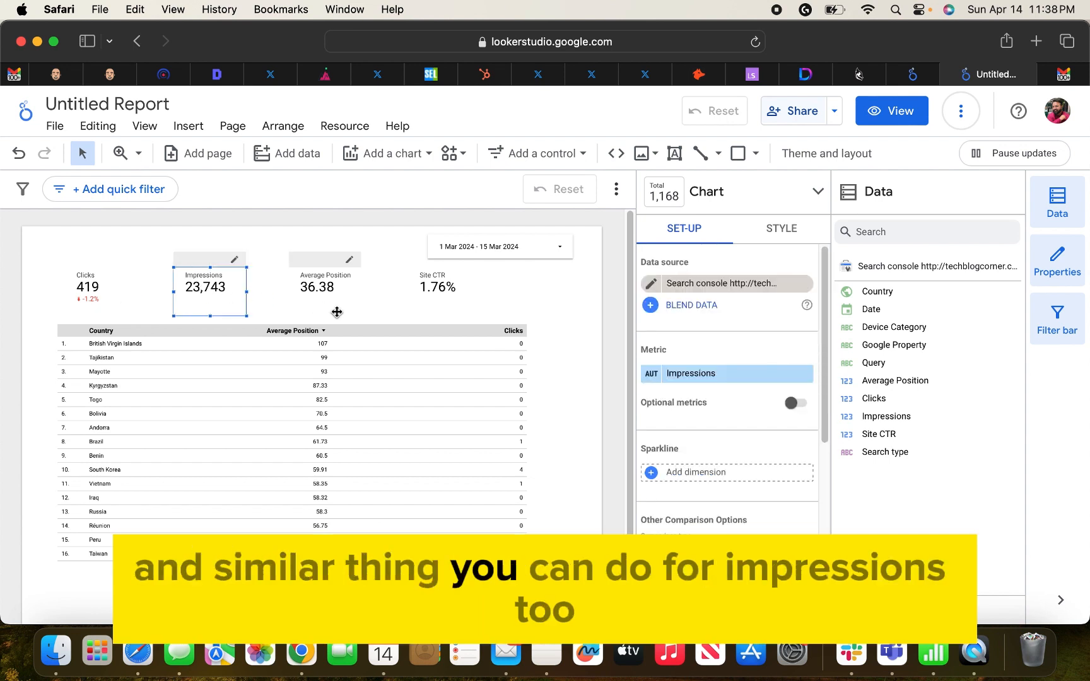
scroll(739, 356, down, 3)
scroll(746, 401, down, 3)
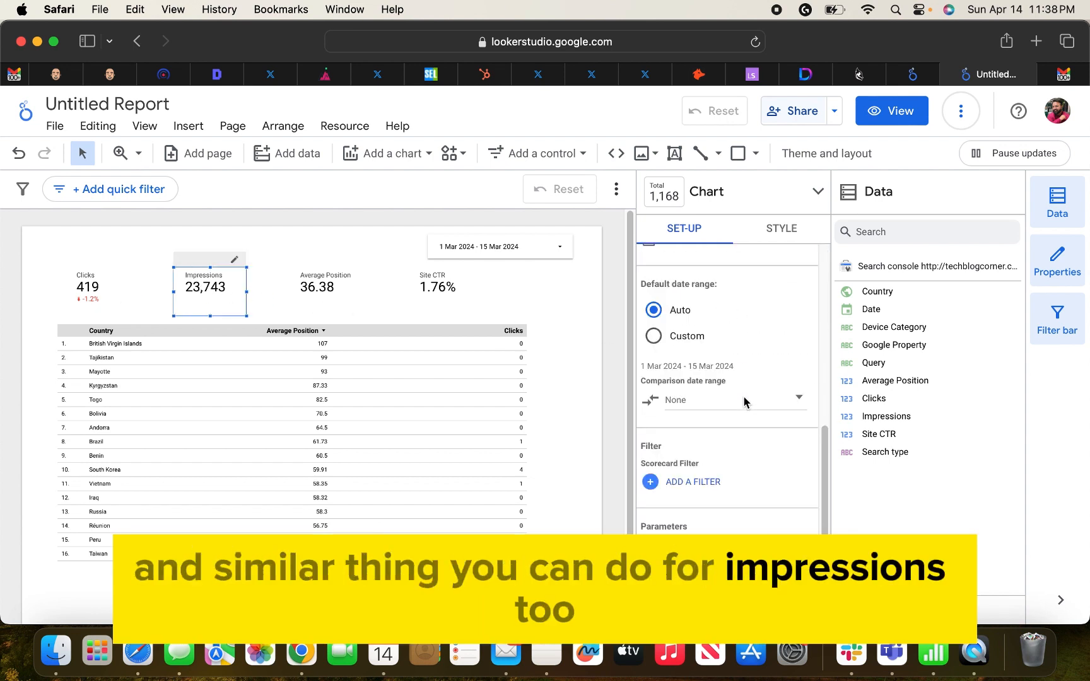
click(719, 407)
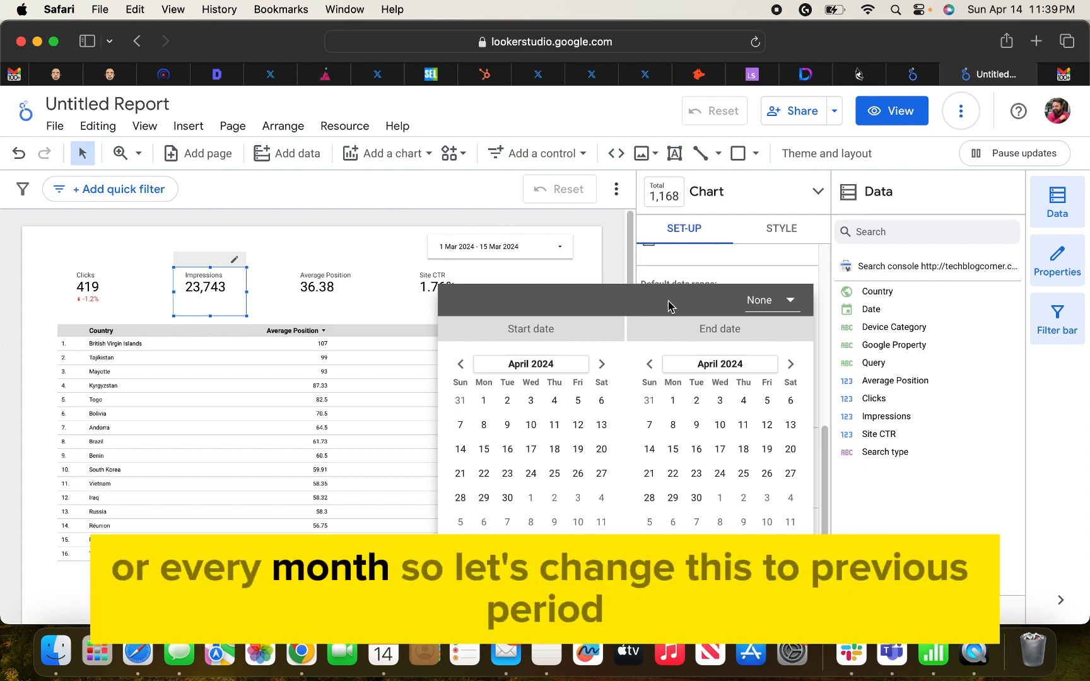
click(775, 306)
click(790, 226)
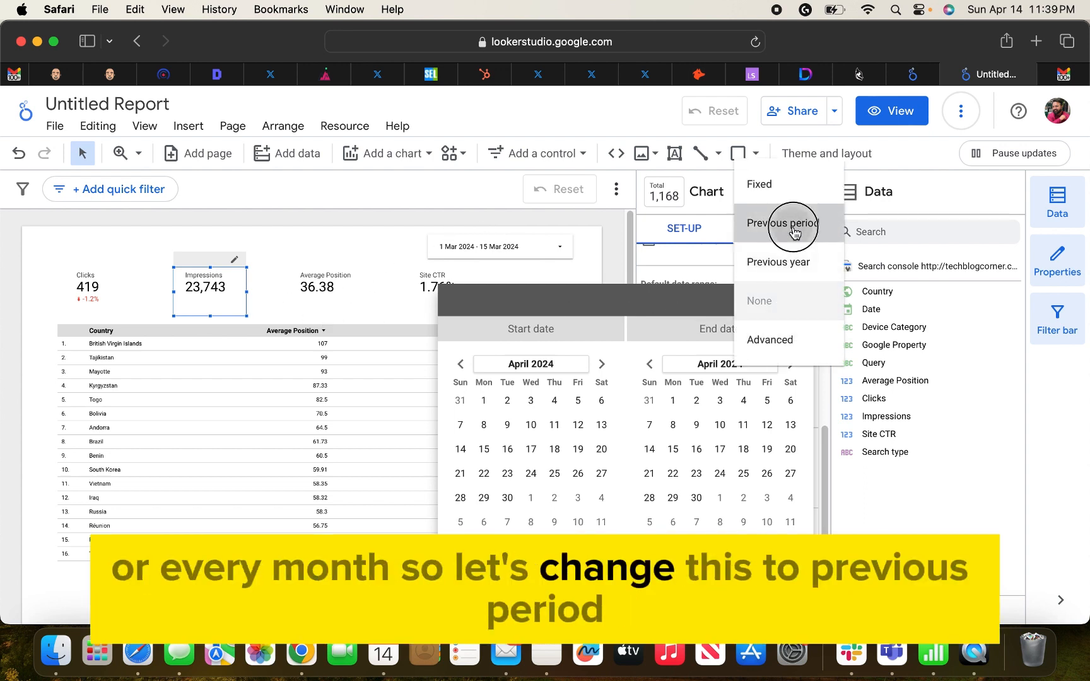
click(786, 554)
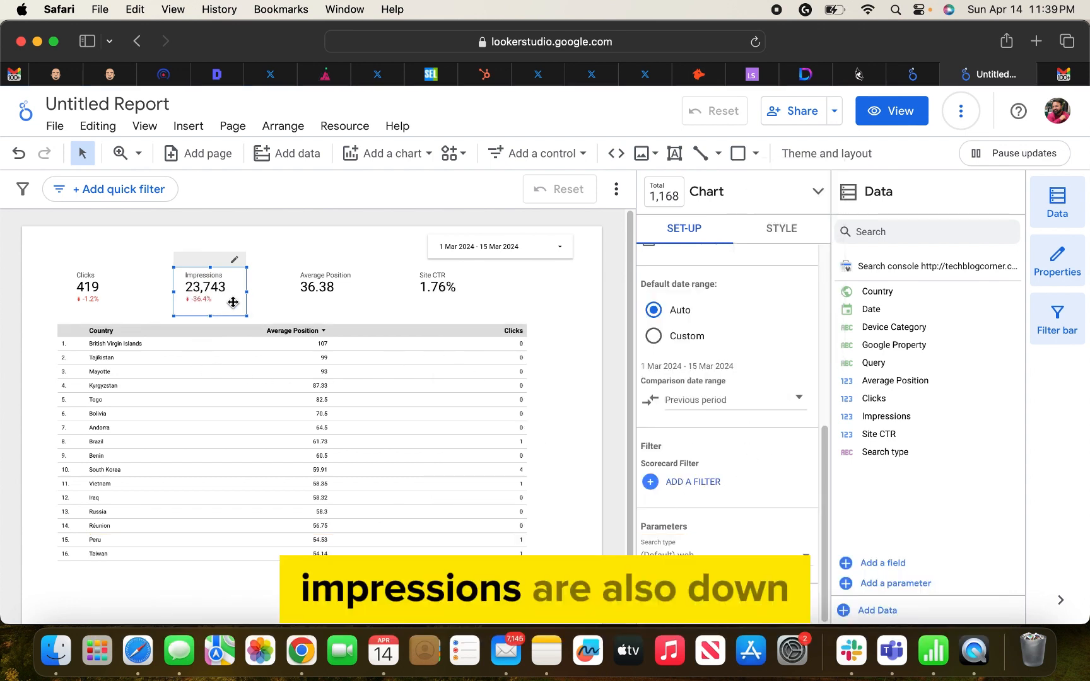
- Set the Average Position scorecard's comparison date range to Previous period
click(335, 287)
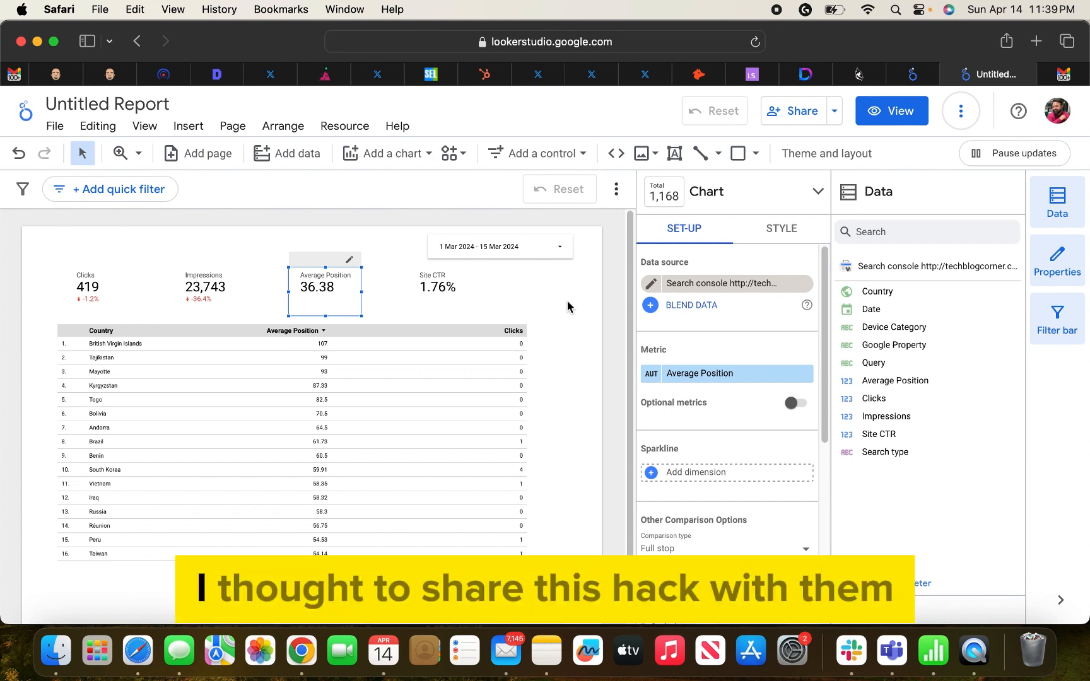
click(731, 379)
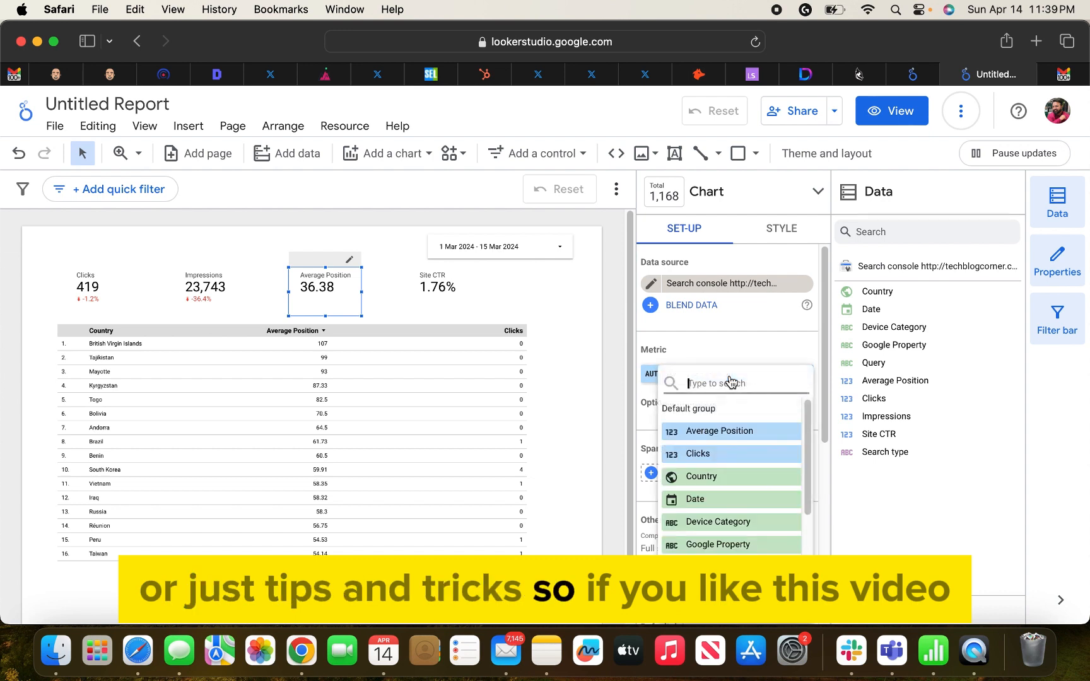
click(751, 337)
scroll(752, 410, down, 5)
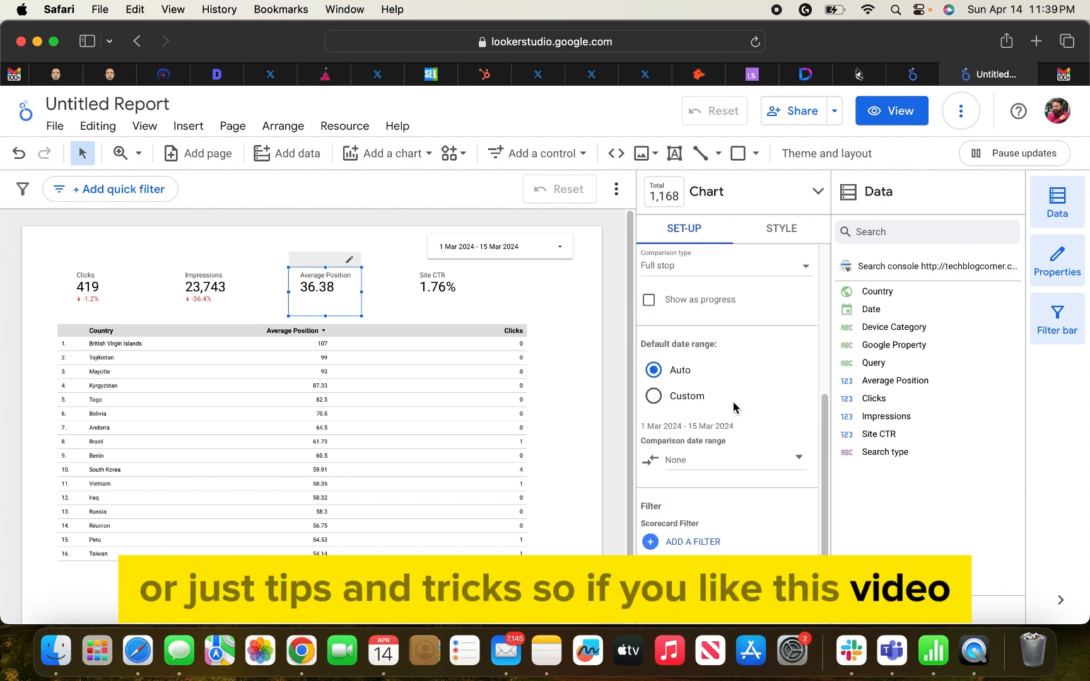
scroll(735, 411, down, 2)
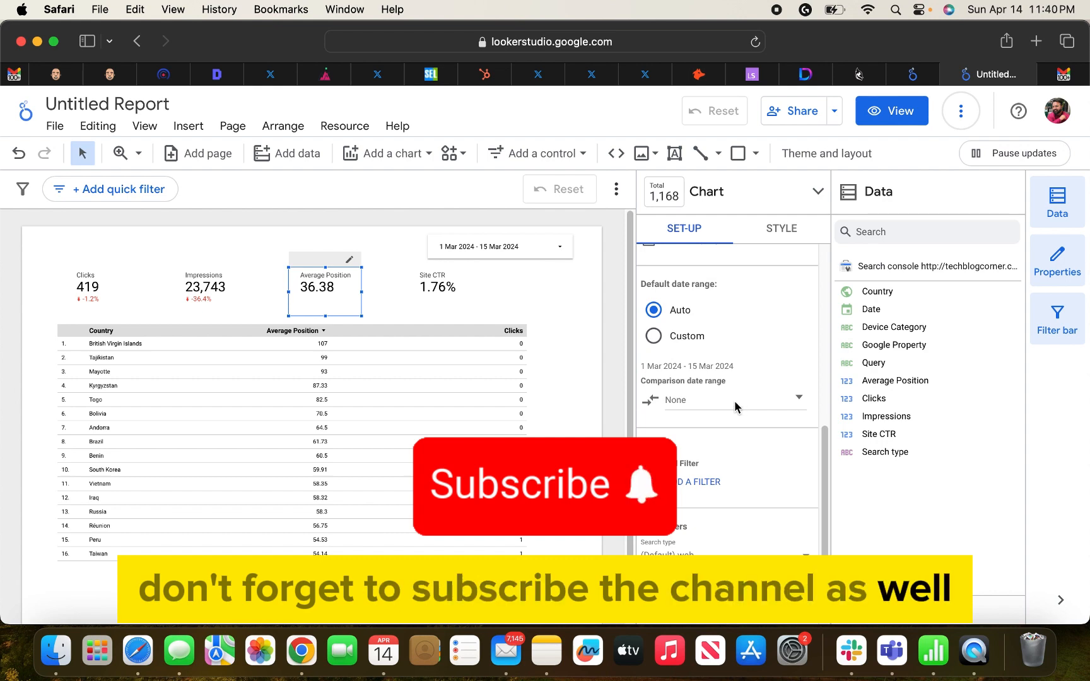
click(735, 403)
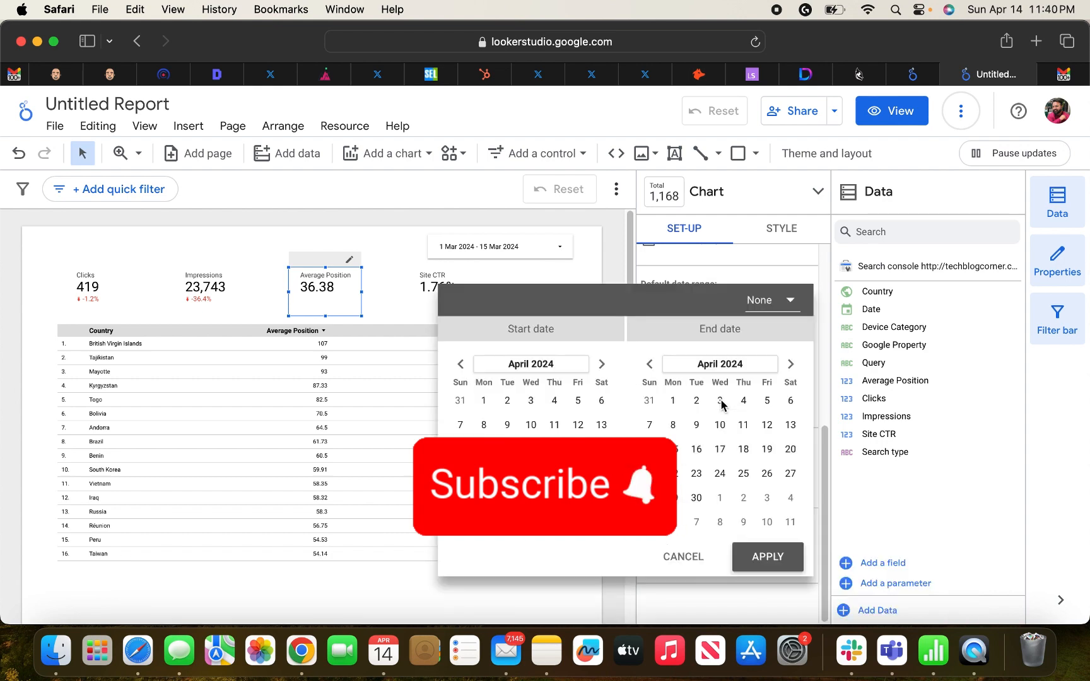
click(773, 301)
click(806, 233)
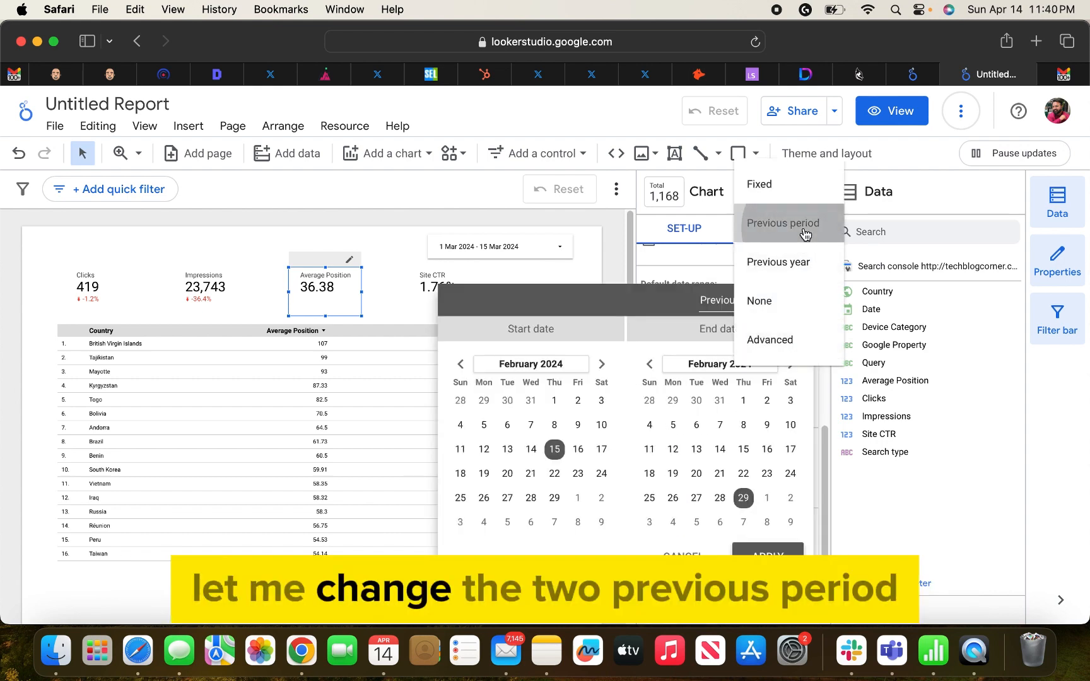
click(768, 554)
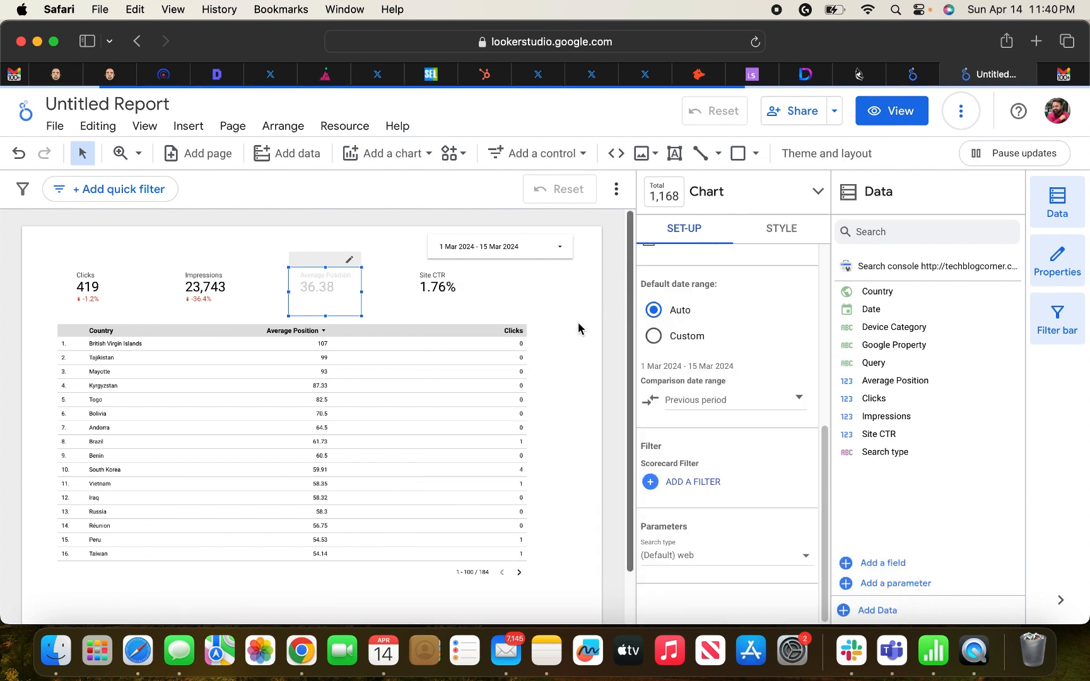
- Set the Site CTR scorecard's comparison date range to Previous period
click(446, 292)
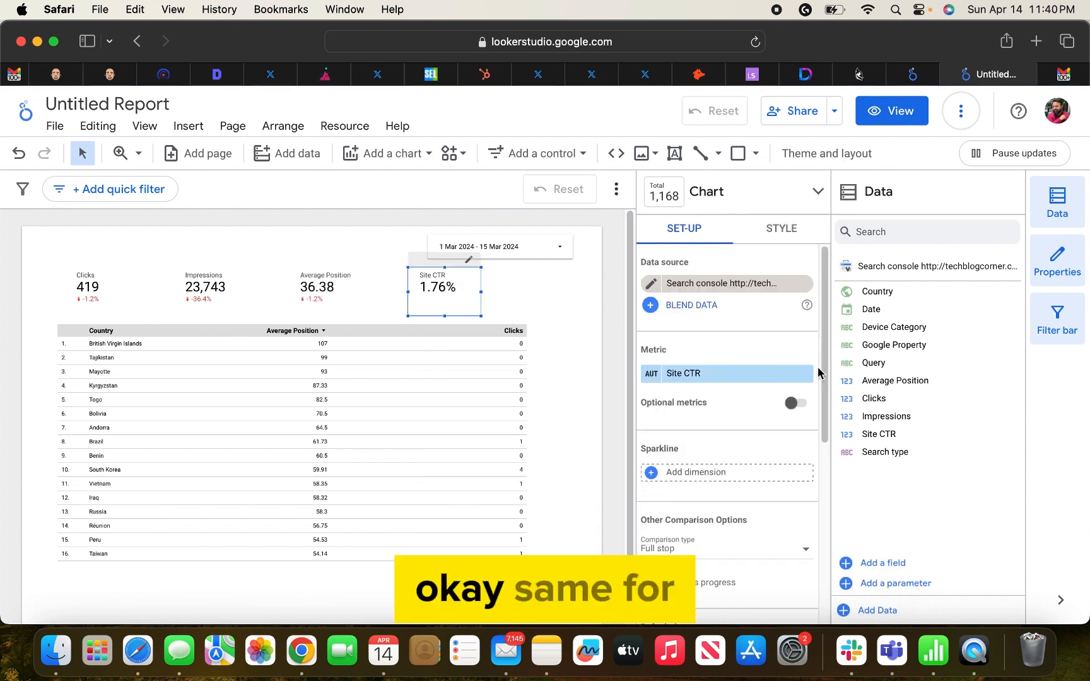
scroll(783, 421, down, 10)
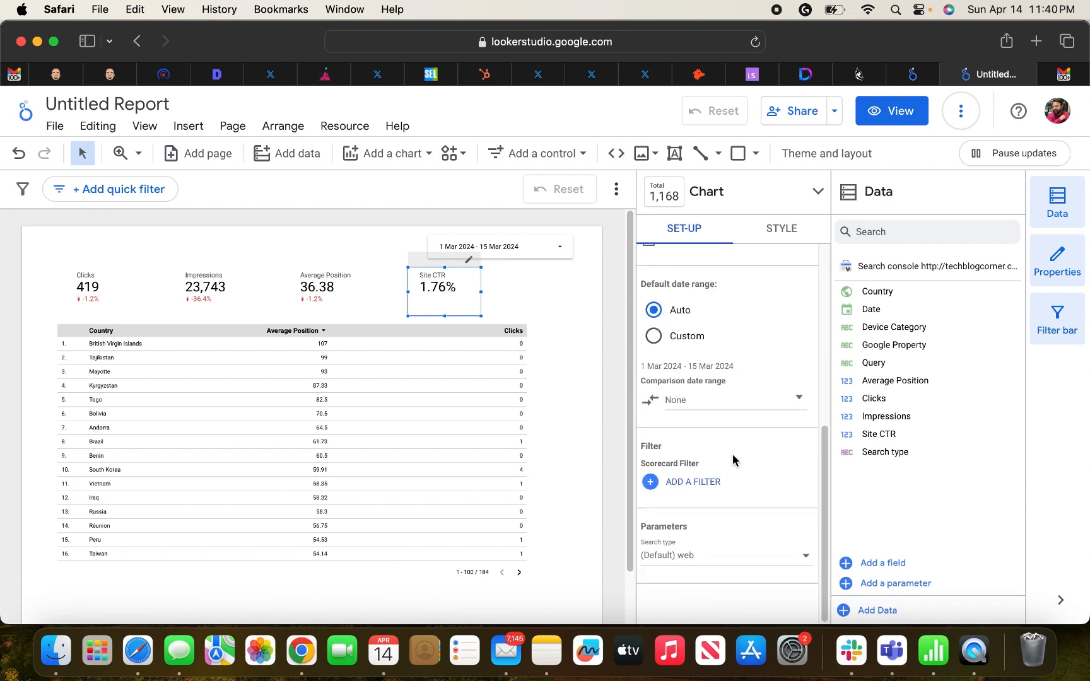
click(726, 406)
click(780, 304)
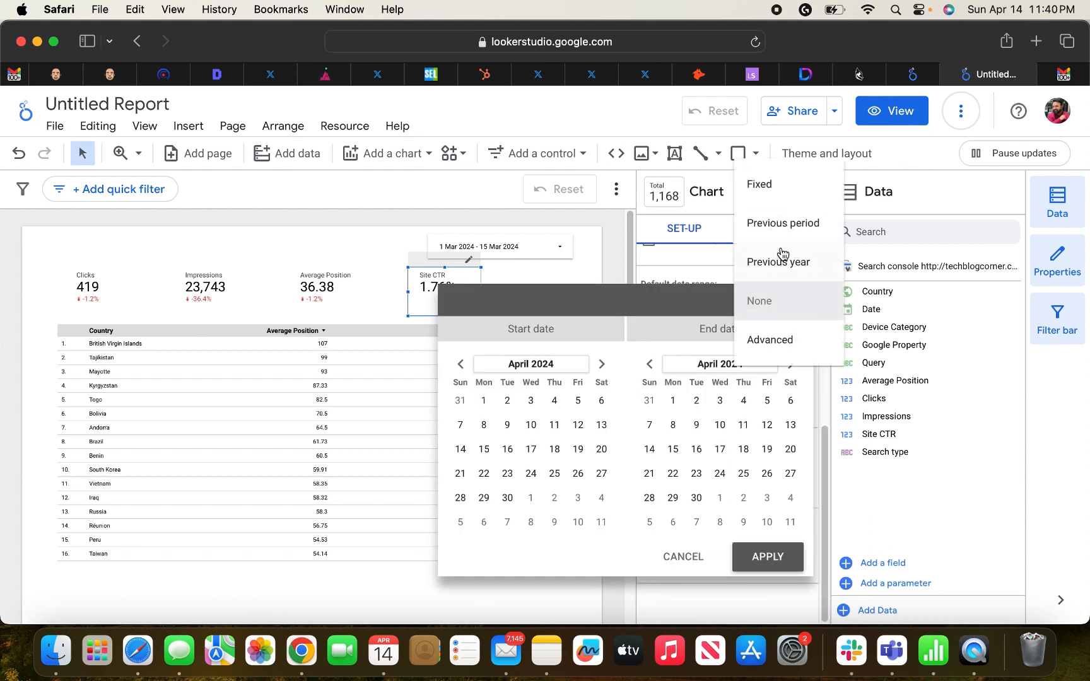
click(792, 225)
click(764, 563)
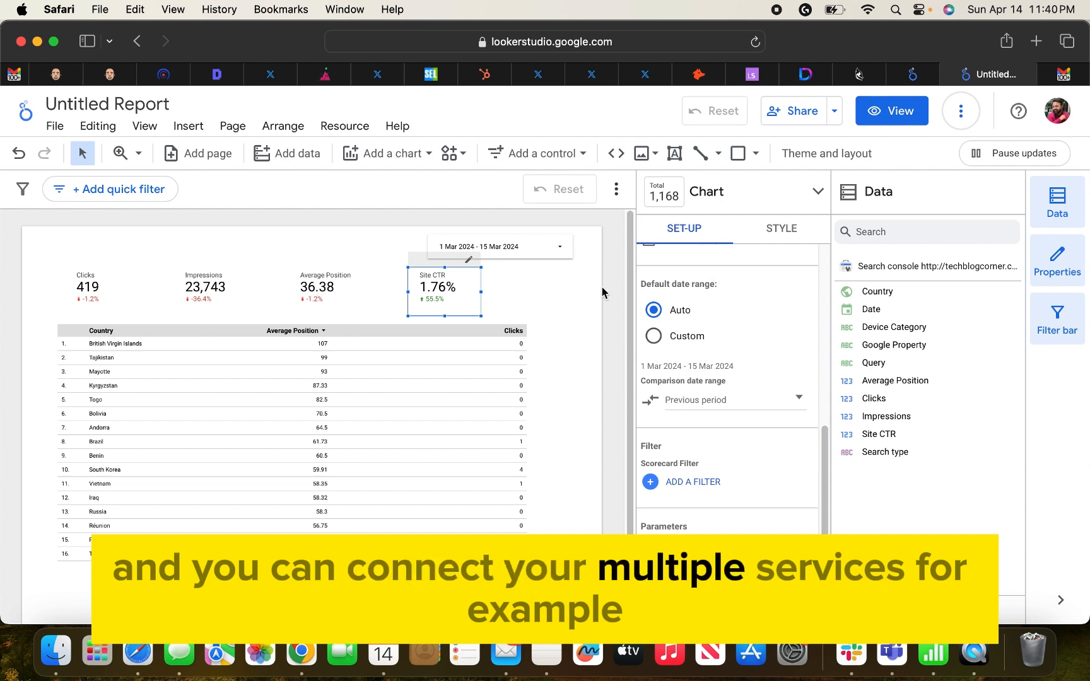
scroll(599, 292, down, 1)
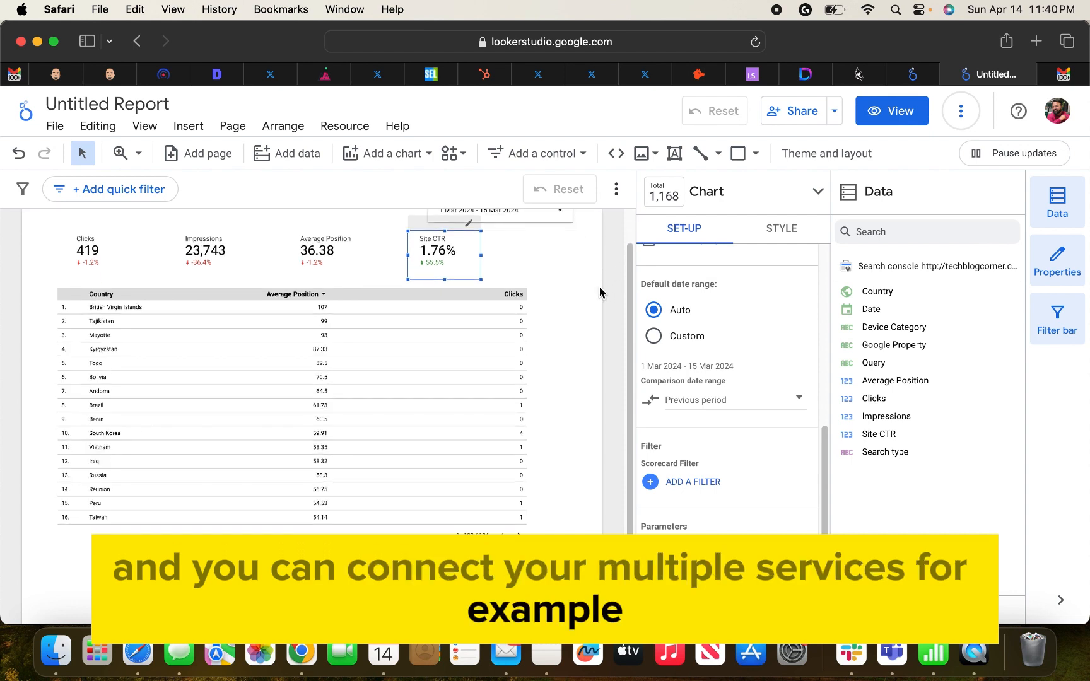
scroll(607, 293, up, 2)
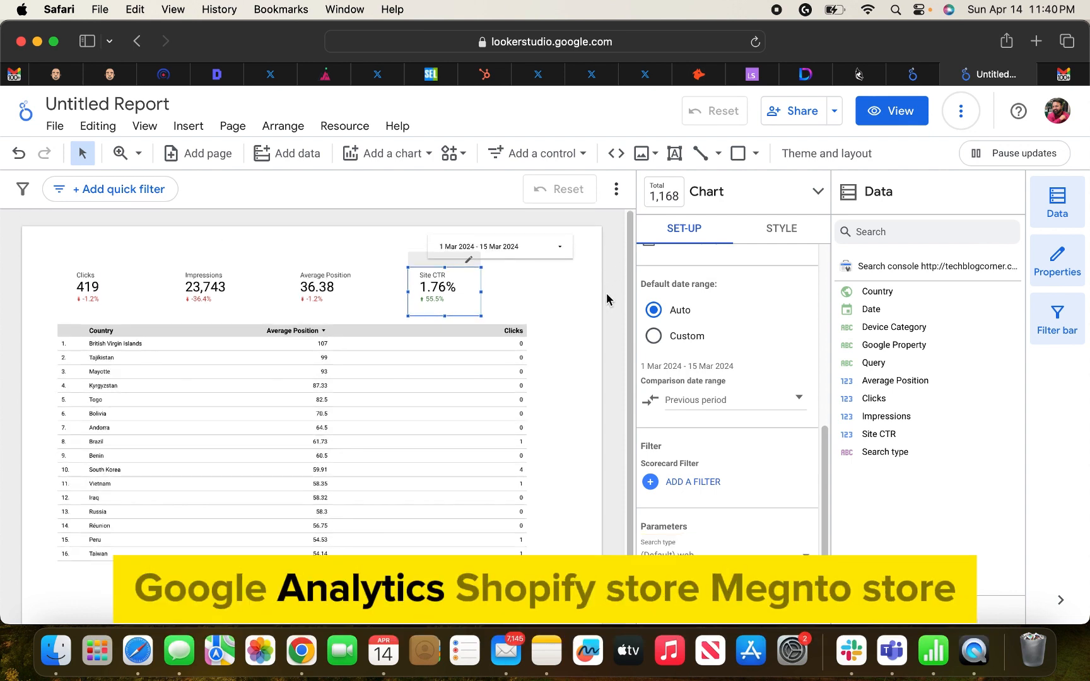
scroll(607, 293, down, 1)
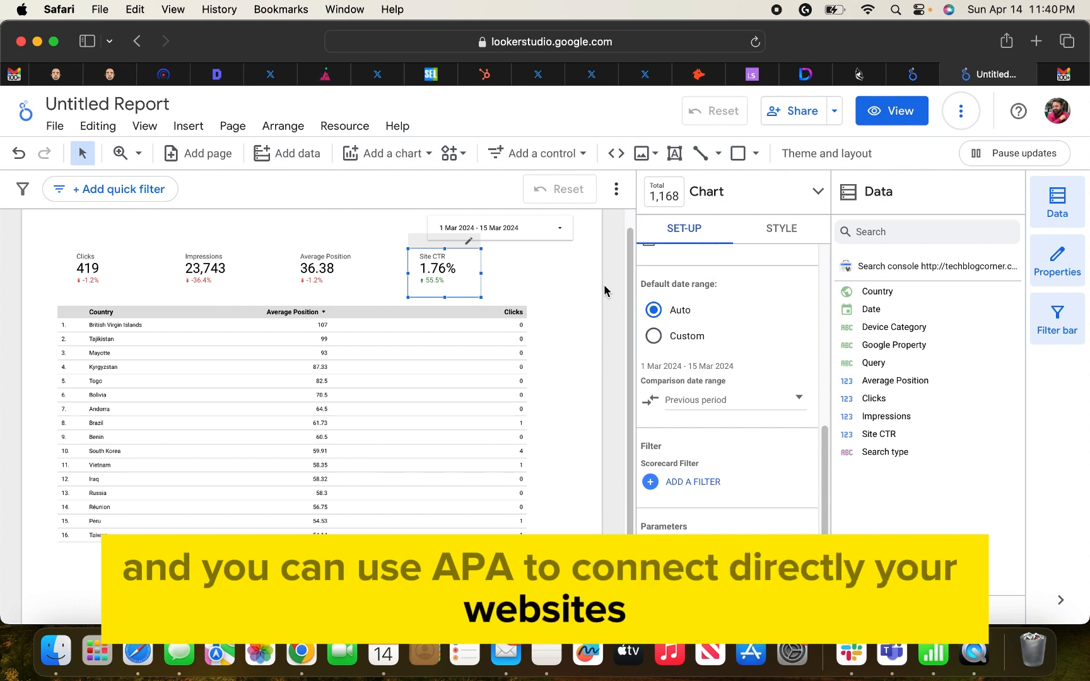
scroll(605, 290, down, 2)
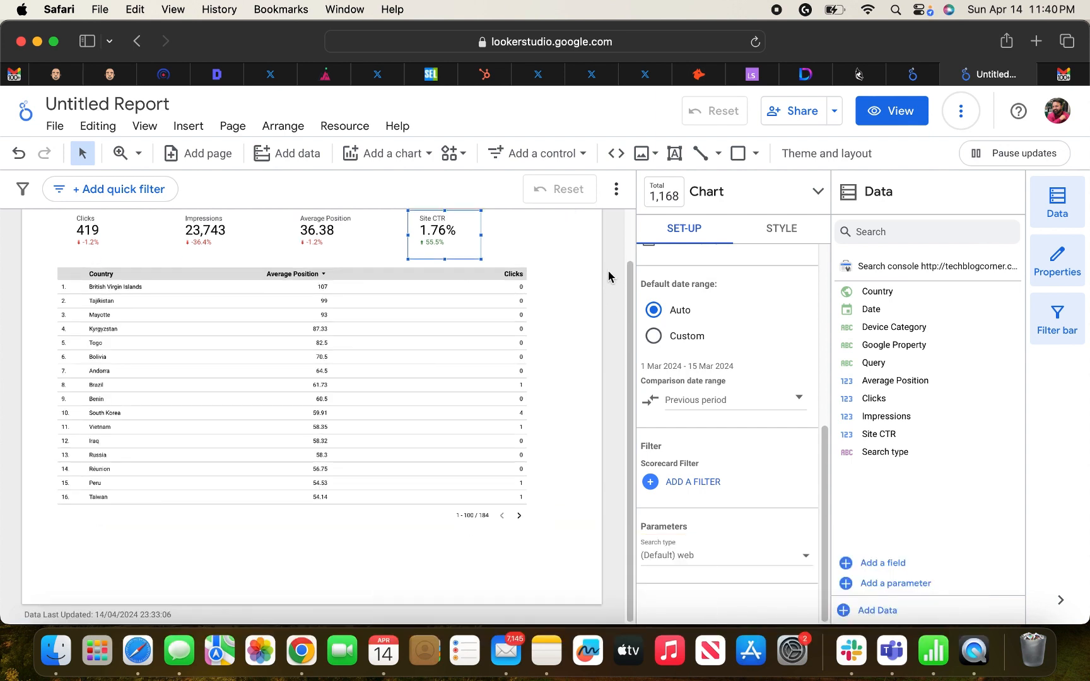